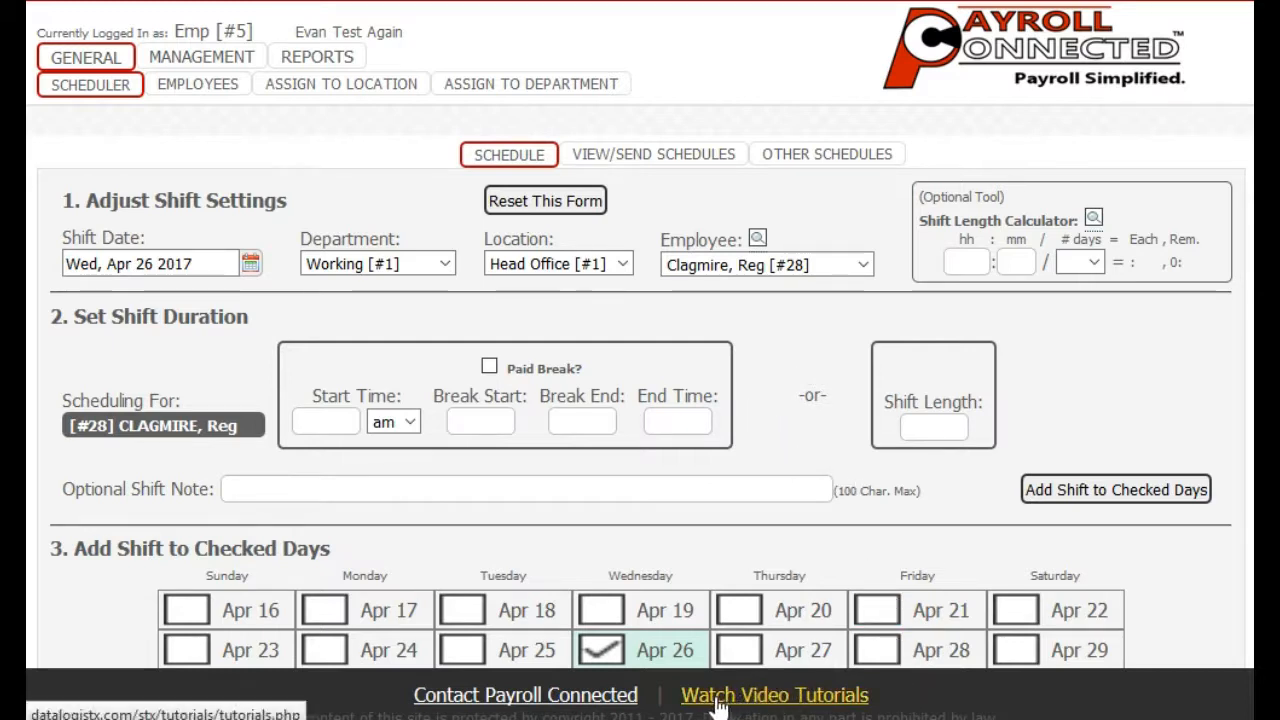
click(785, 697)
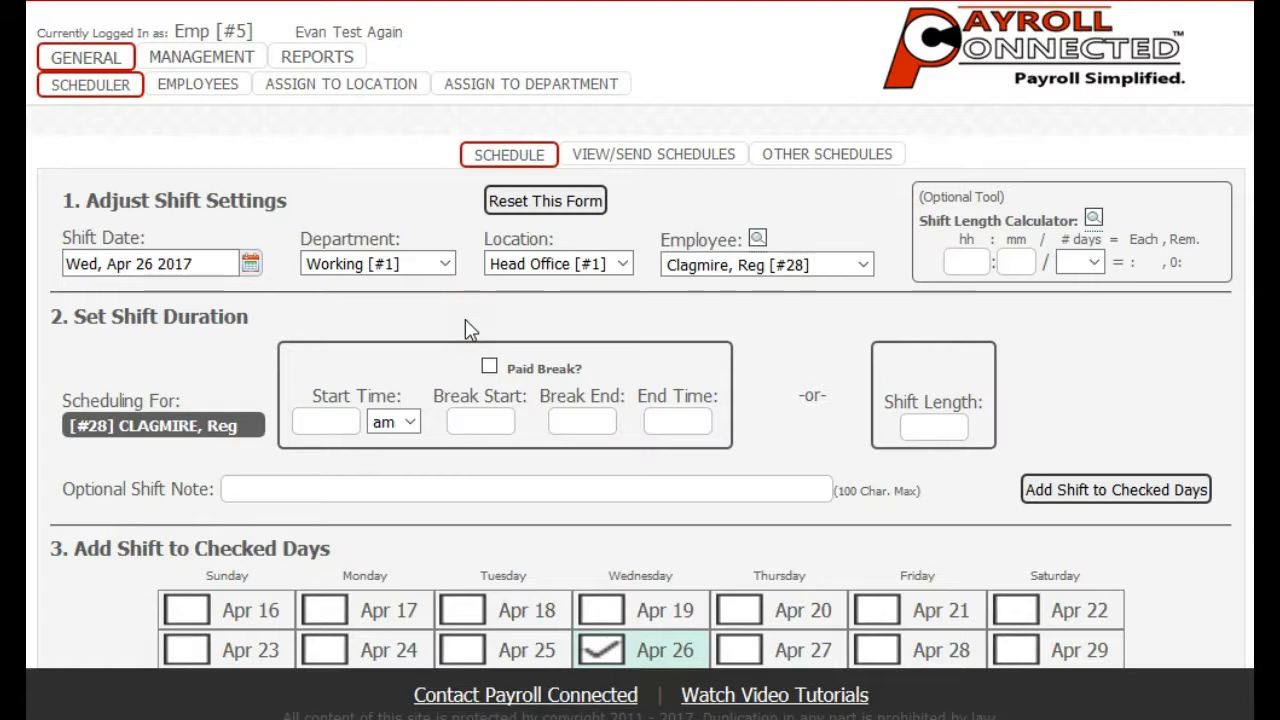
Set the shift date to Mon, Apr 10 2017 and choose the second-to-last employee in the employee list
click(160, 266)
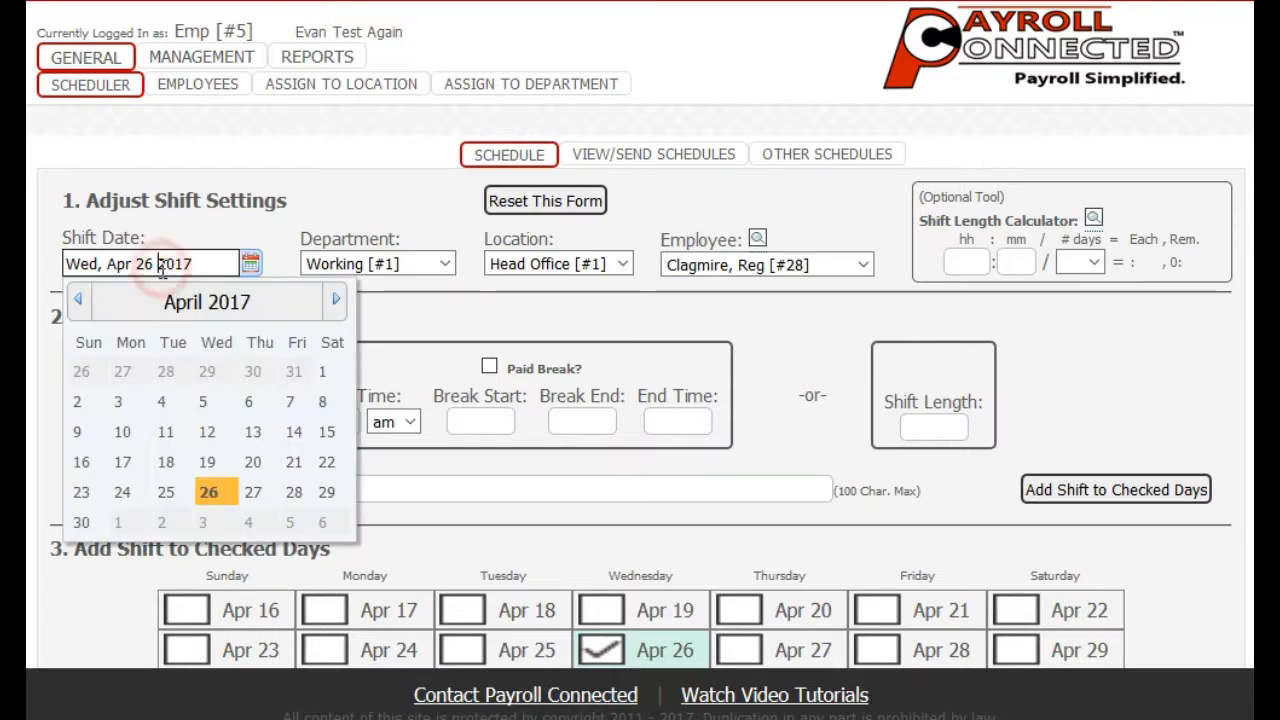
click(127, 438)
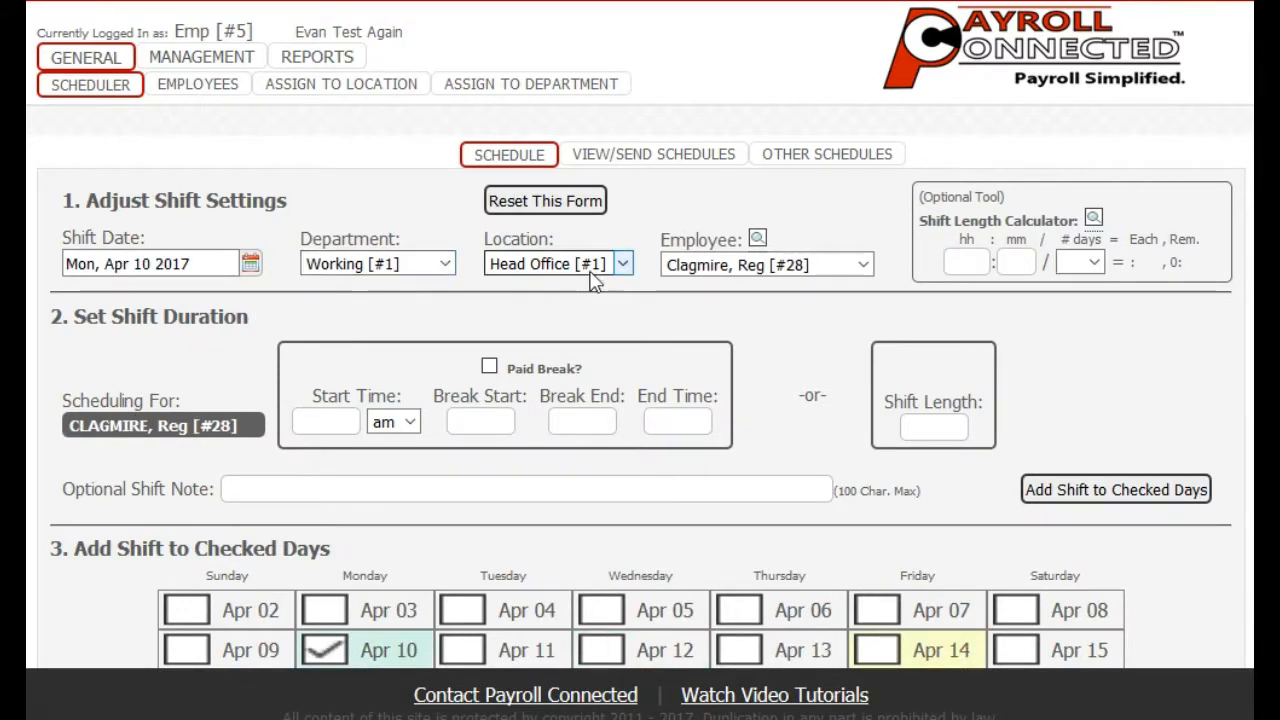
click(814, 265)
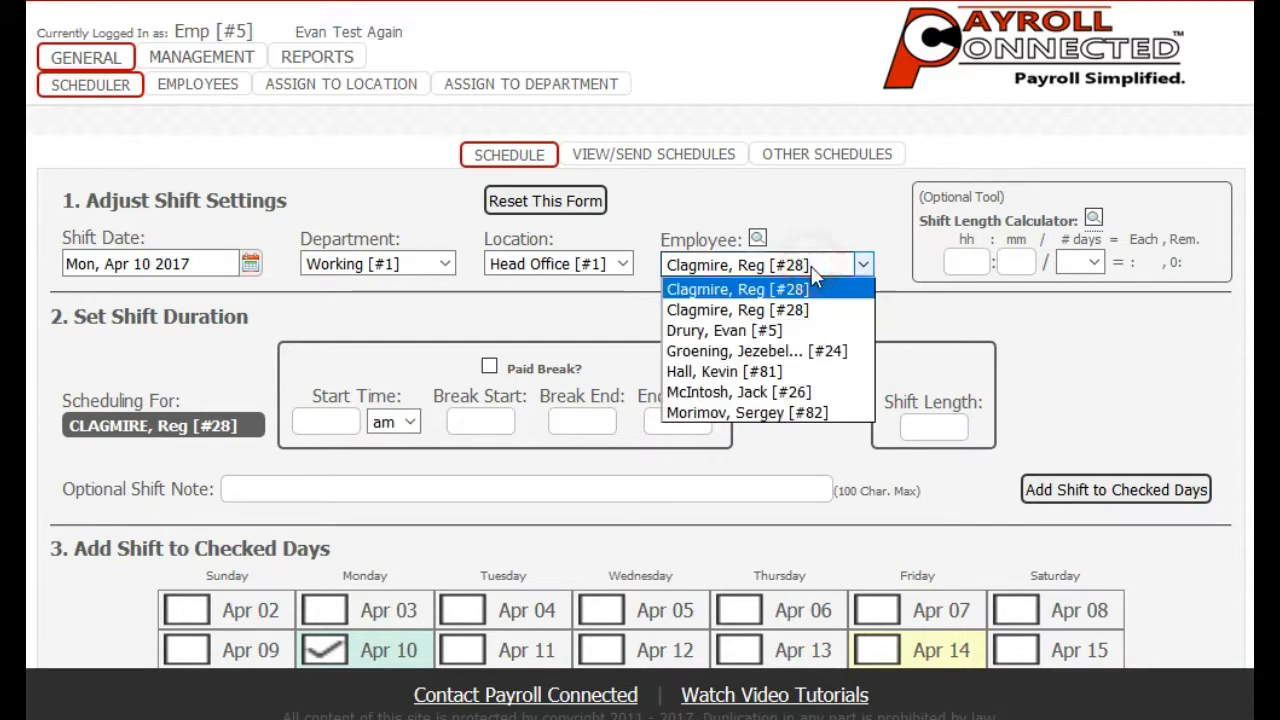
click(784, 397)
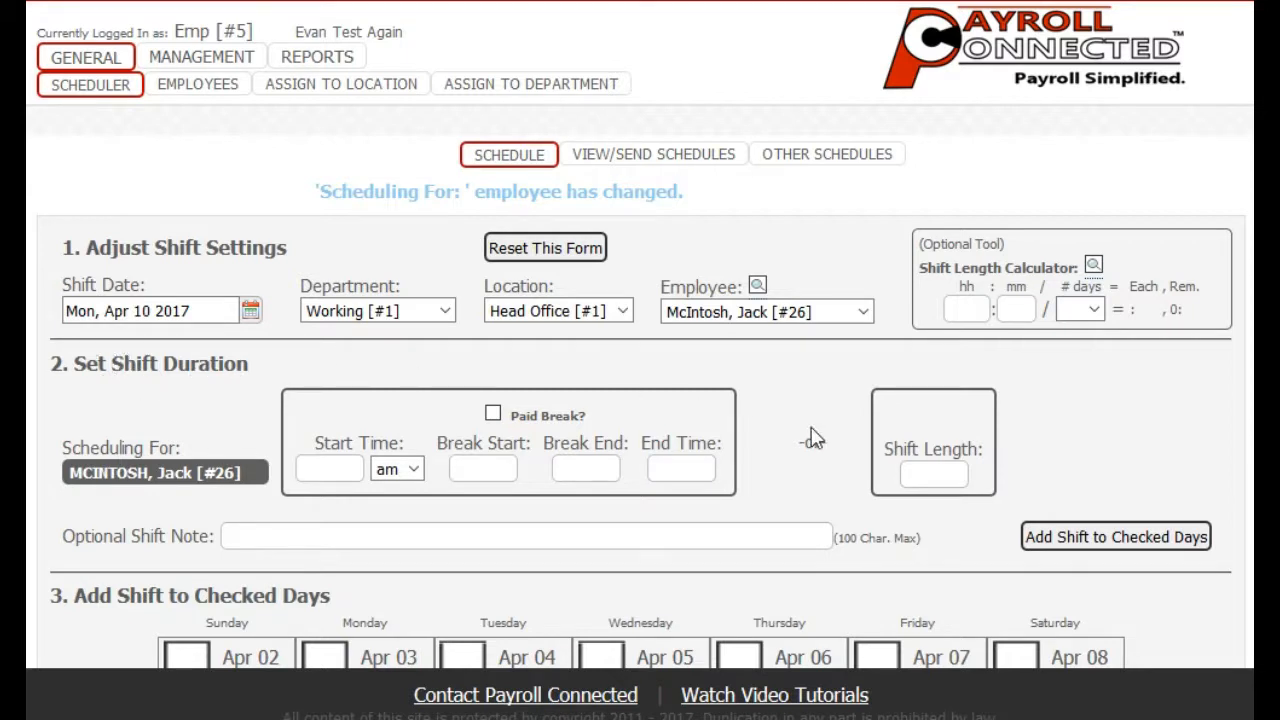
Enter a shift length of 7/30 and add the shift to Apr 10, Apr 12, Apr 13 and Apr 18
click(937, 478)
scroll(945, 485, down, 3)
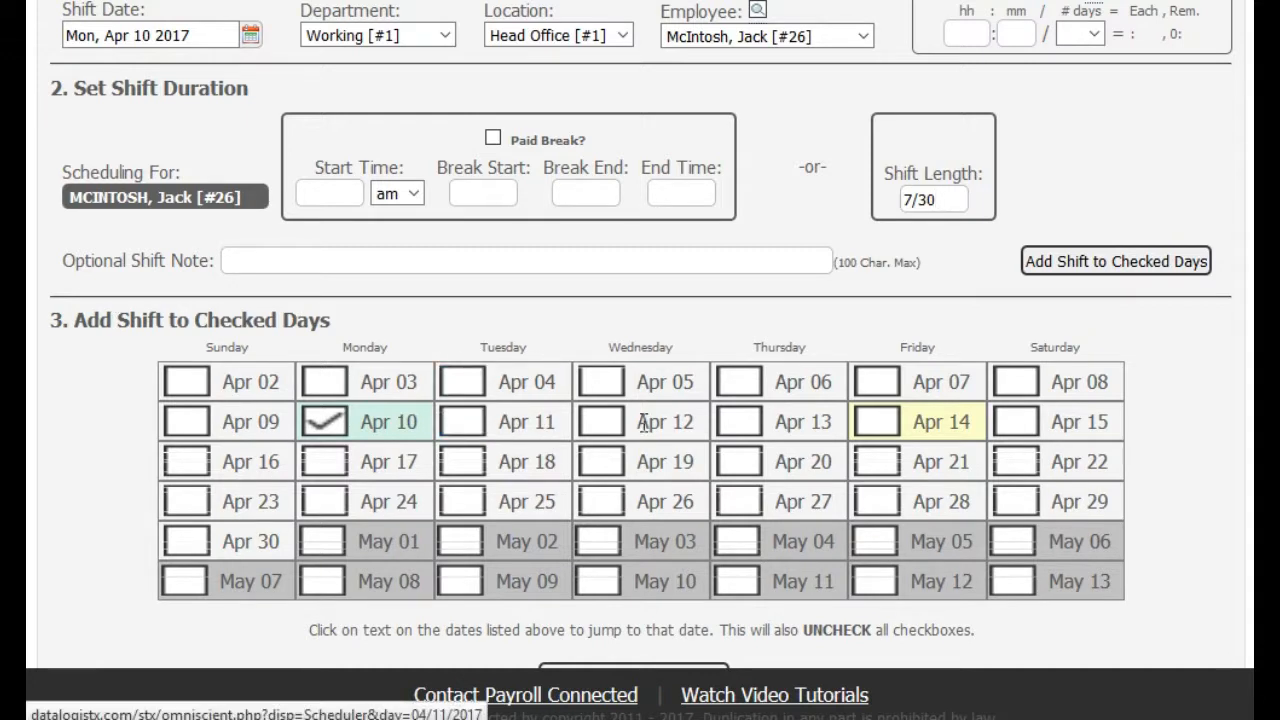
click(611, 425)
click(742, 422)
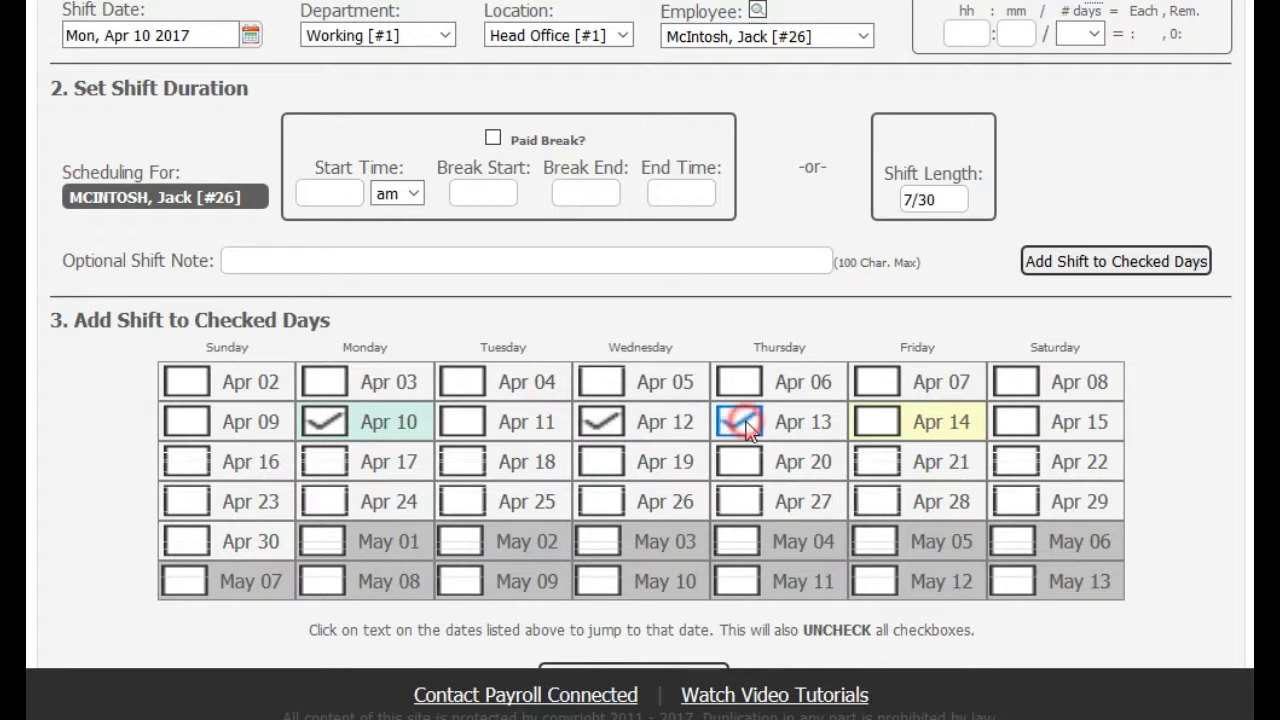
click(462, 462)
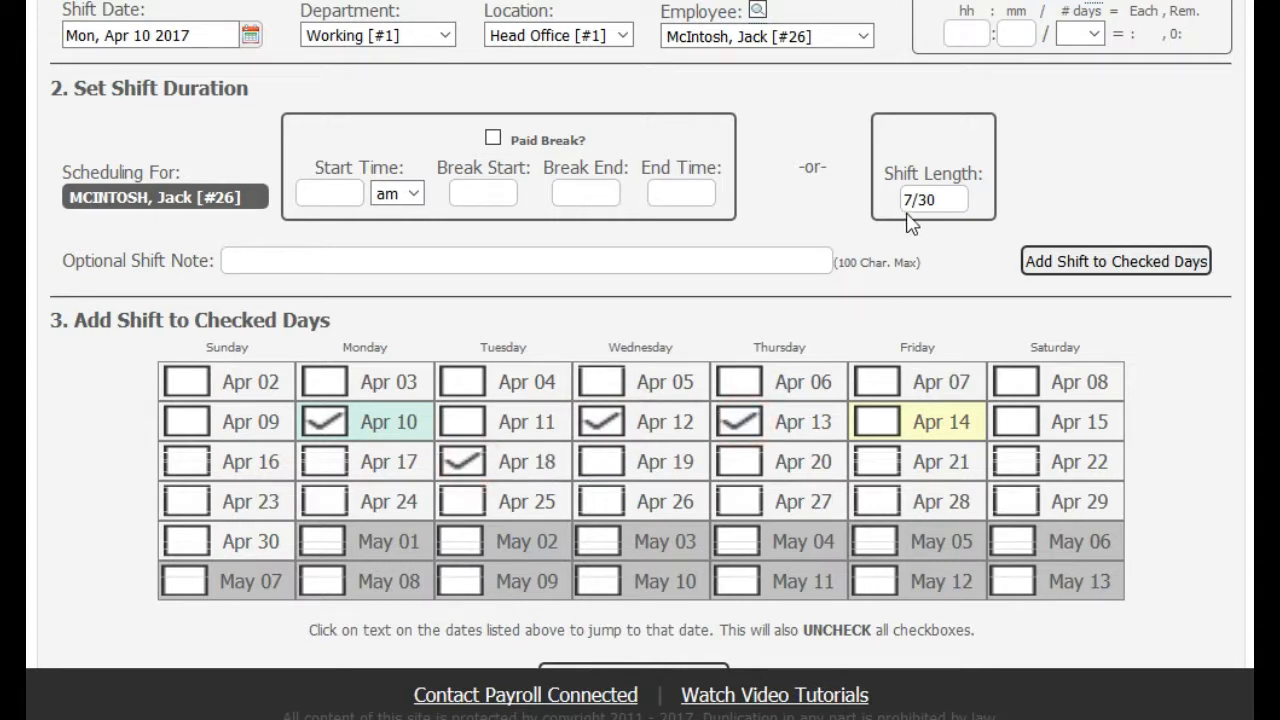
click(1115, 262)
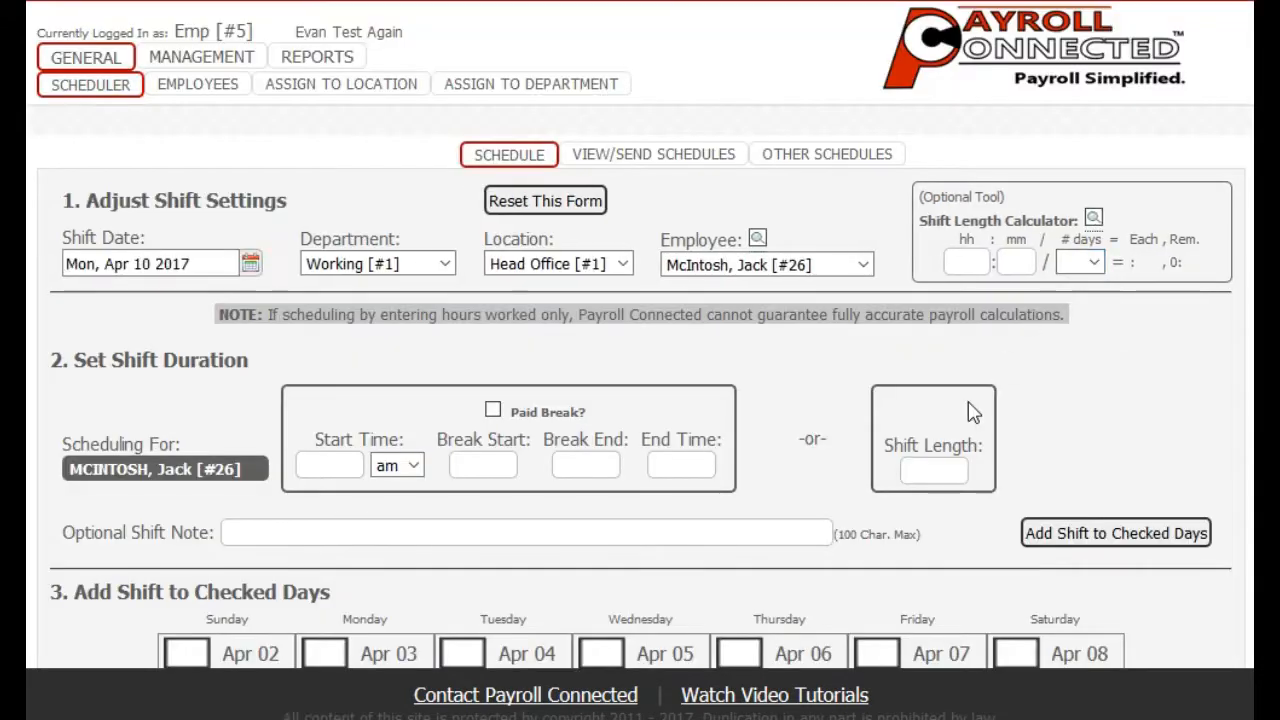
Display the scheduled shifts in Employee View and examine the selected employee's monthly calendar
scroll(973, 412, down, 1)
scroll(973, 412, down, 7)
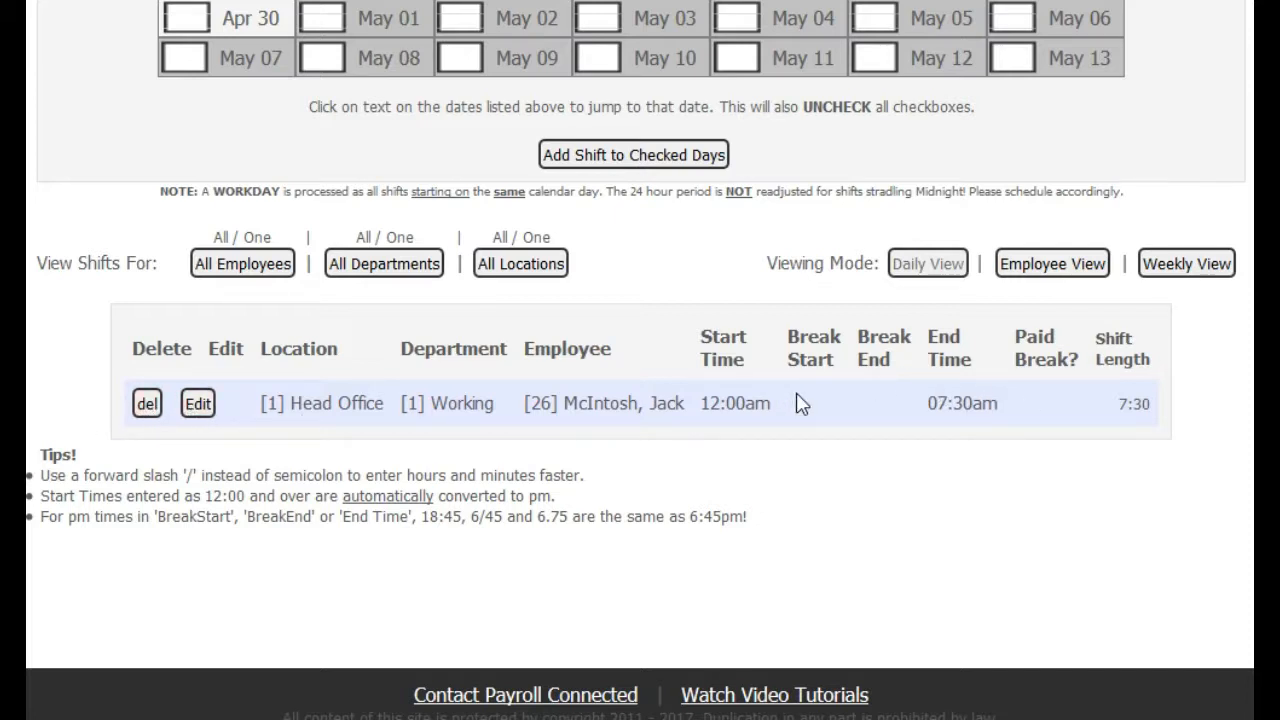
click(1053, 265)
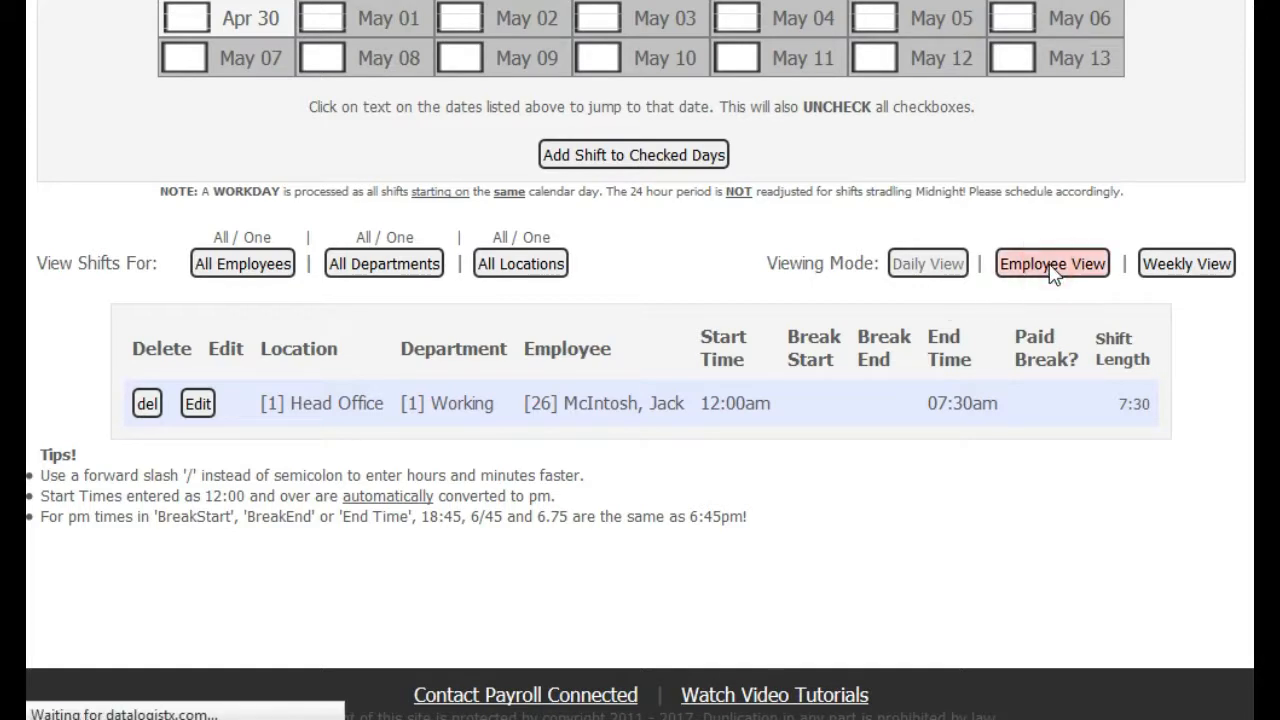
scroll(955, 400, down, 10)
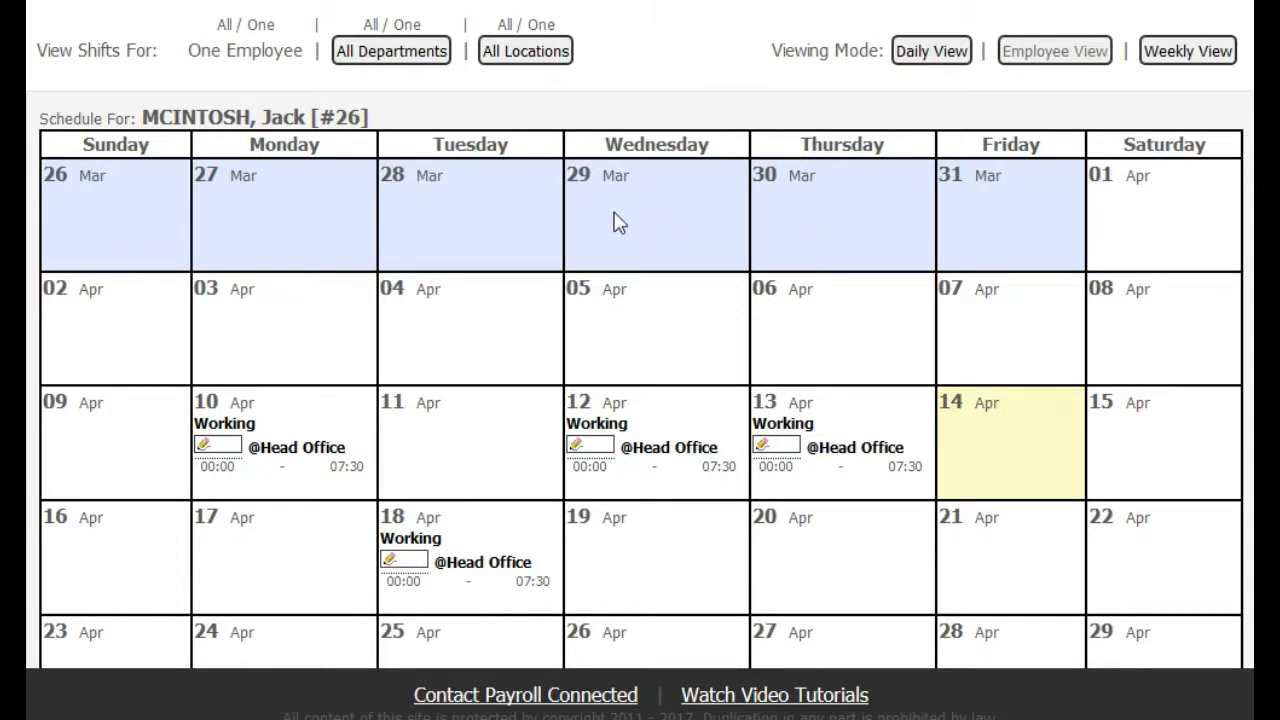
drag(191, 55, 303, 62)
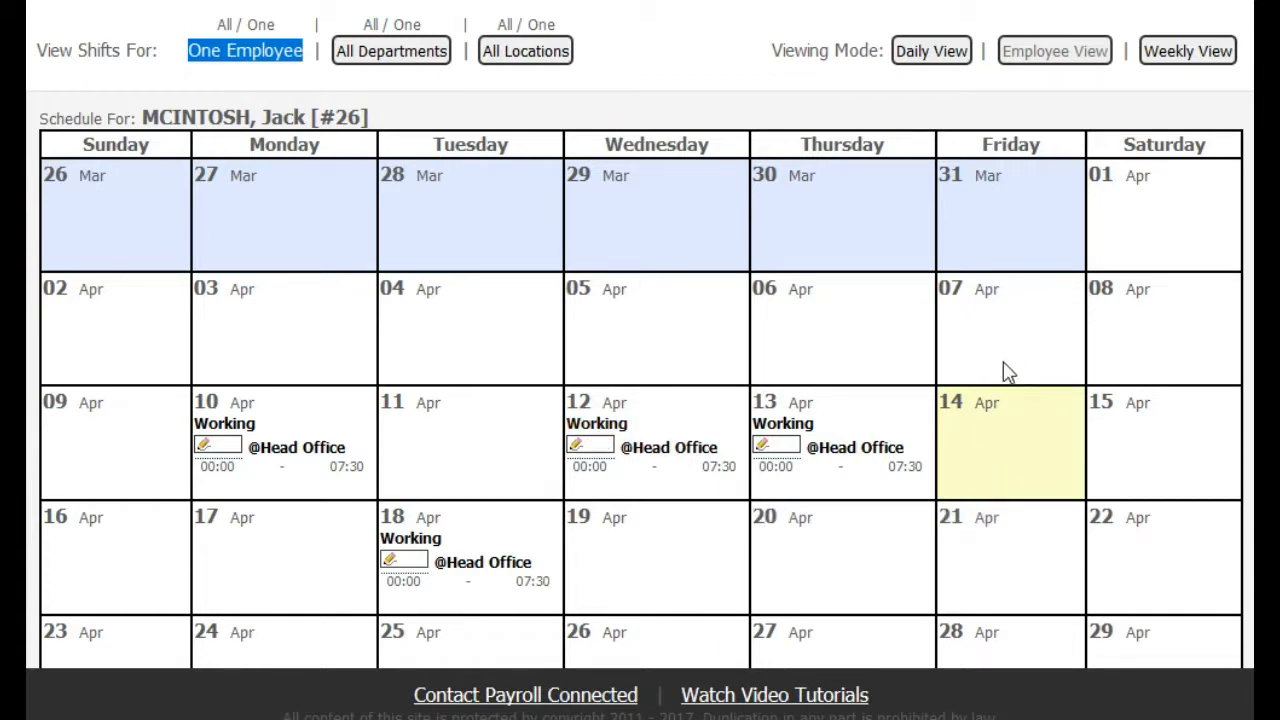
Return the shift list to Daily View and show shifts for all employees
click(930, 62)
scroll(405, 330, down, 7)
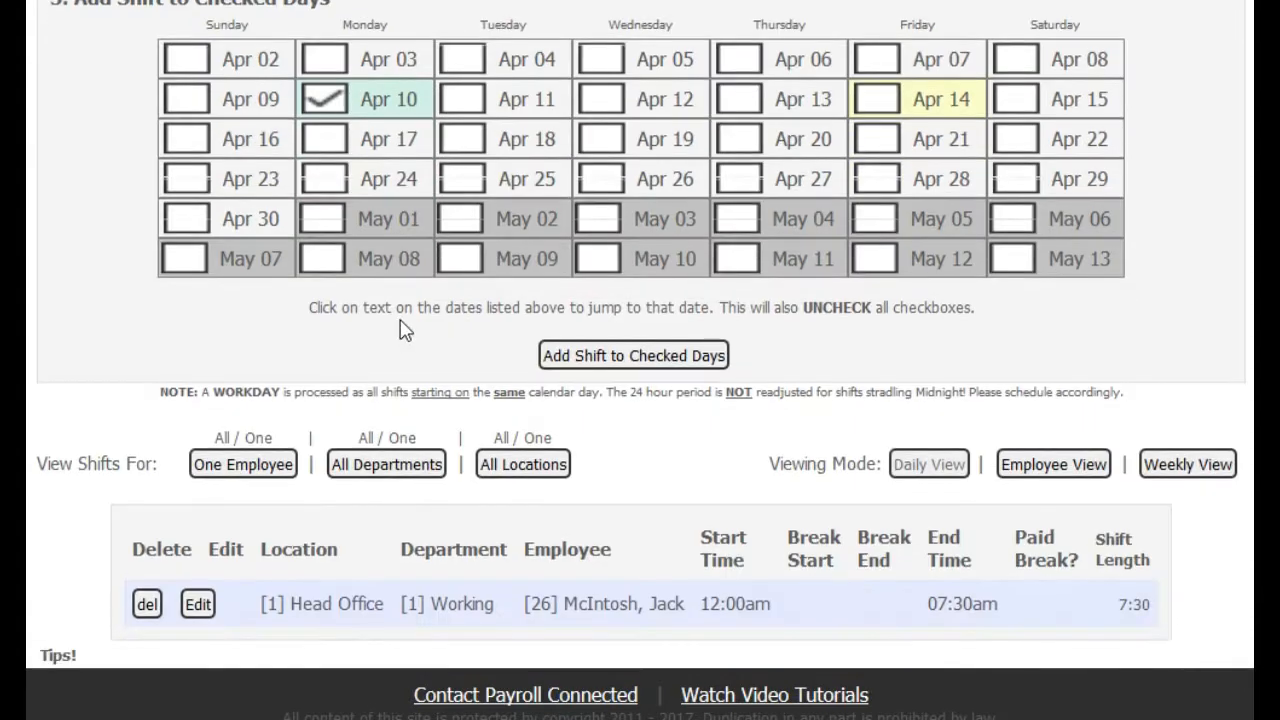
scroll(405, 330, down, 2)
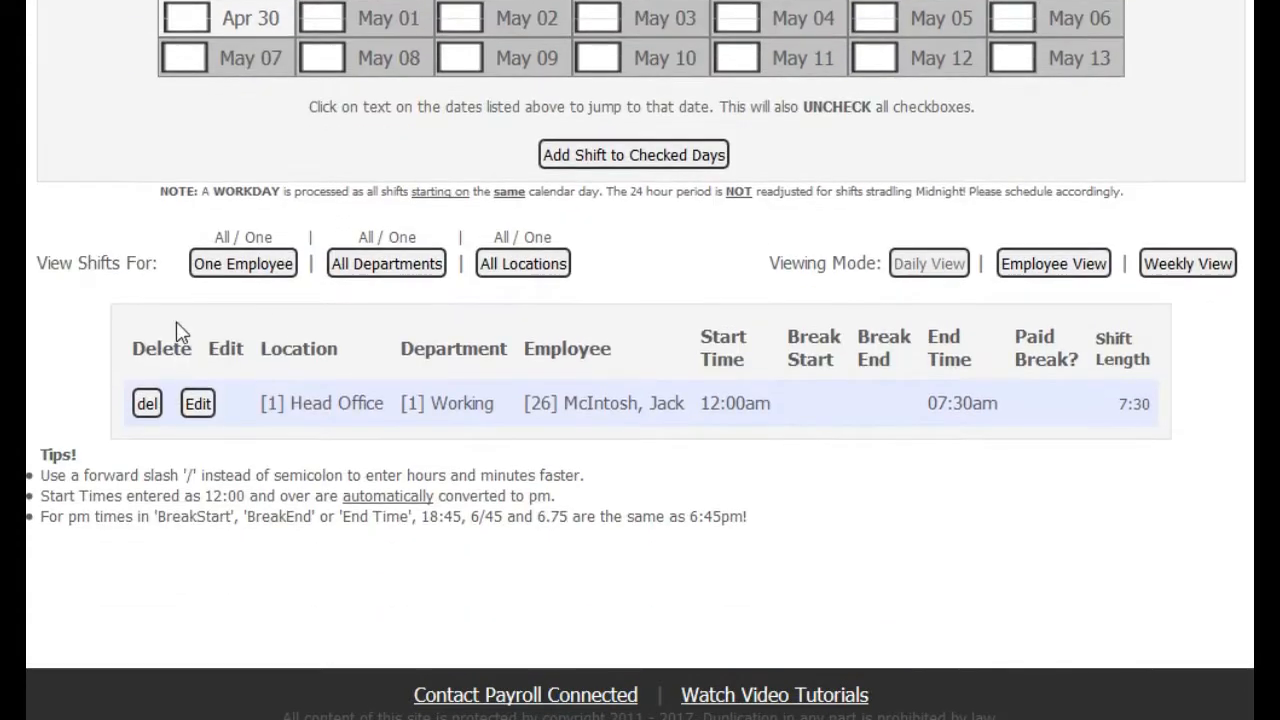
click(250, 270)
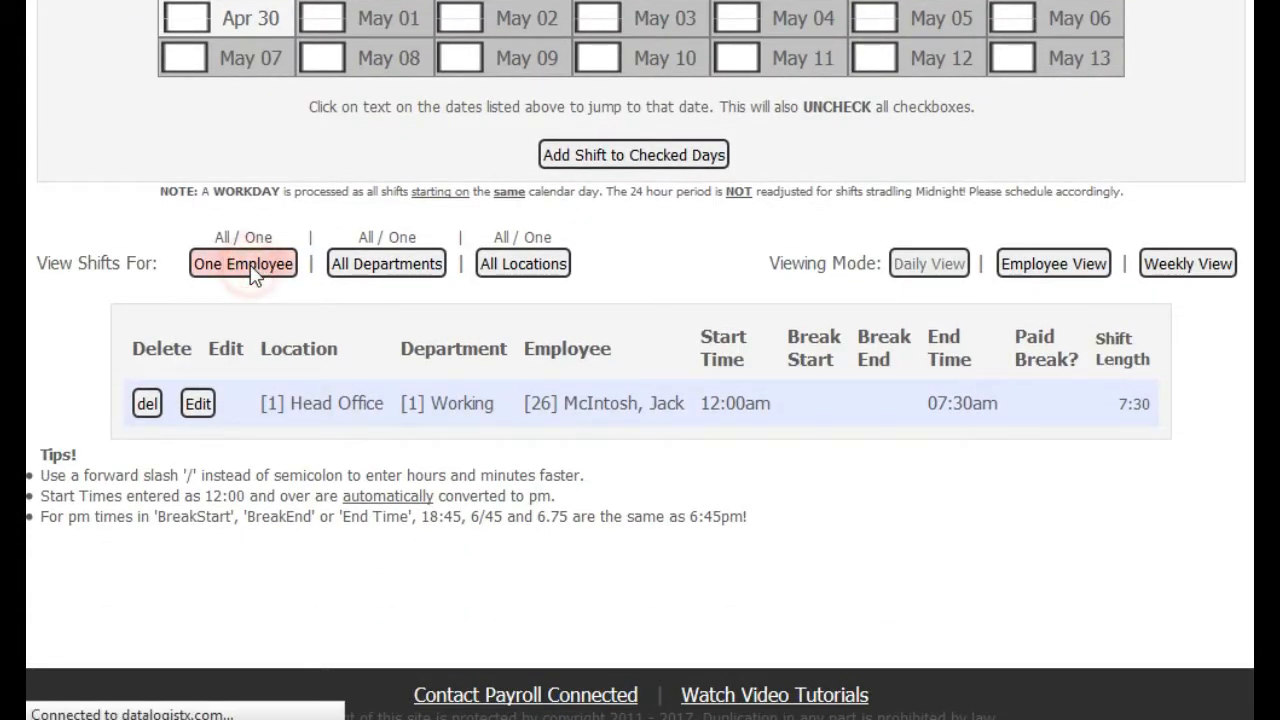
scroll(240, 325, down, 5)
scroll(240, 325, down, 2)
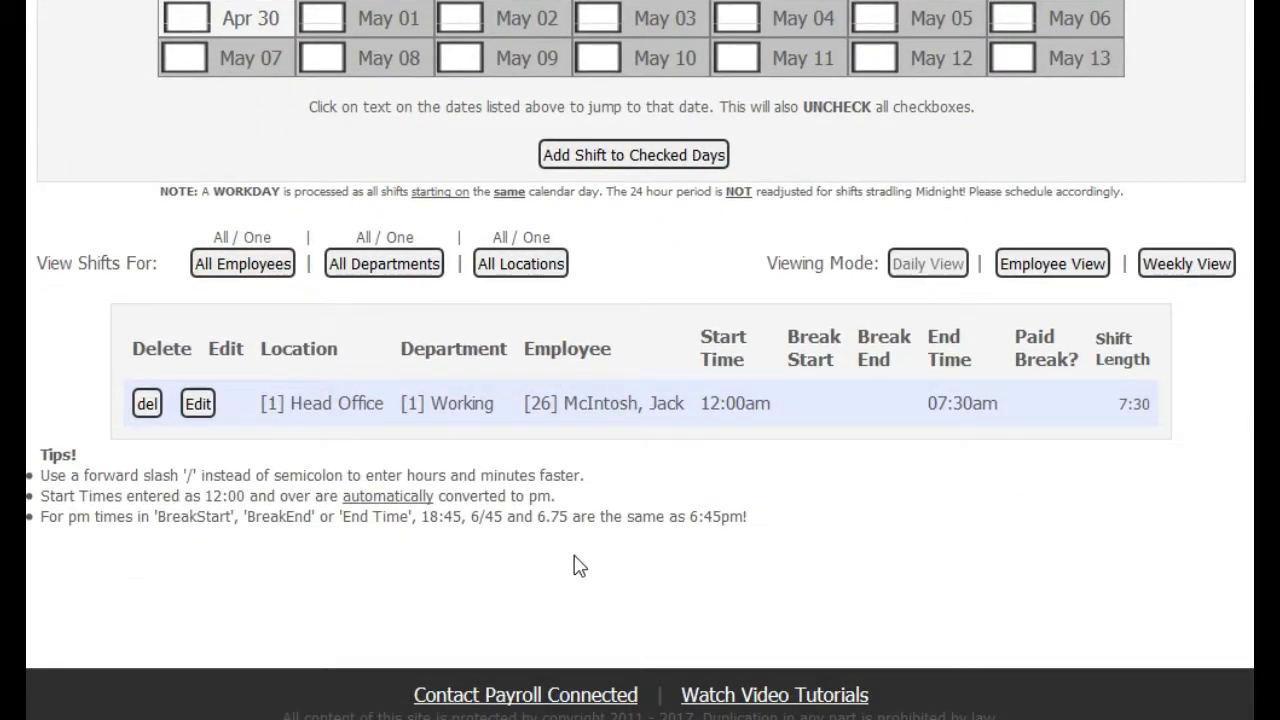
Show the employee's monthly calendar again and reveal the delete and edit options of the Apr 12 shift
click(1040, 263)
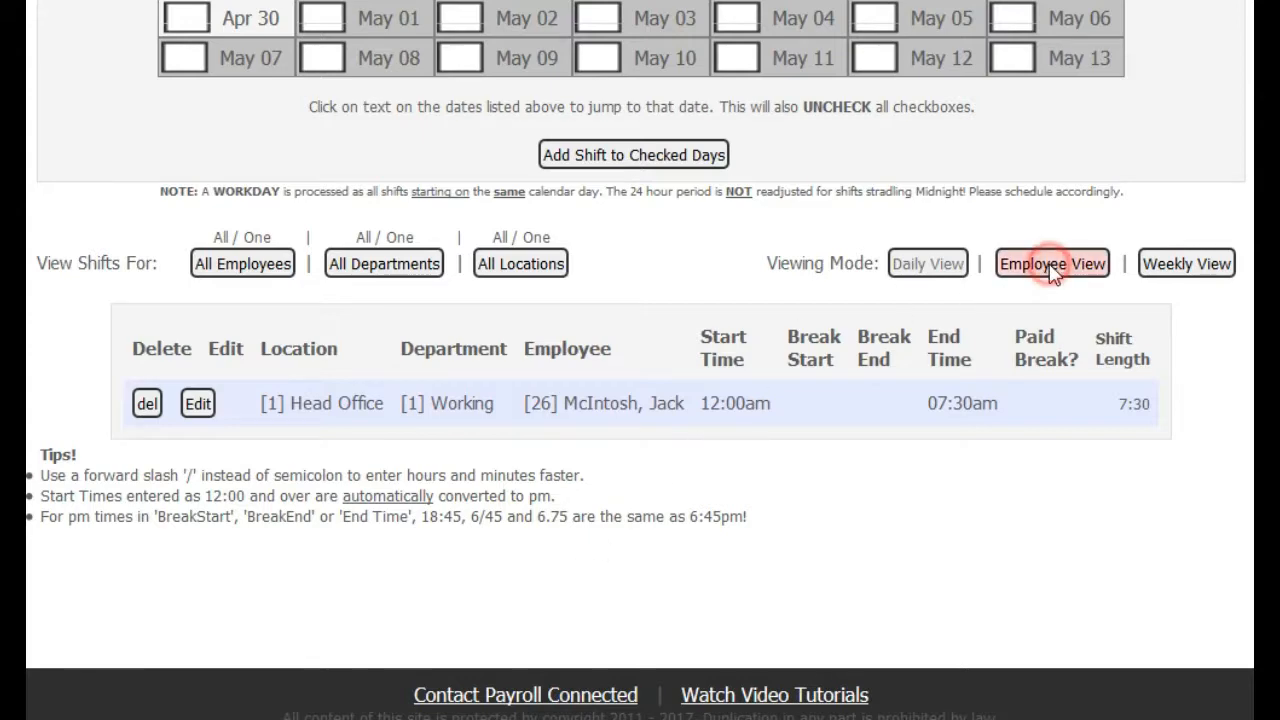
scroll(965, 310, down, 10)
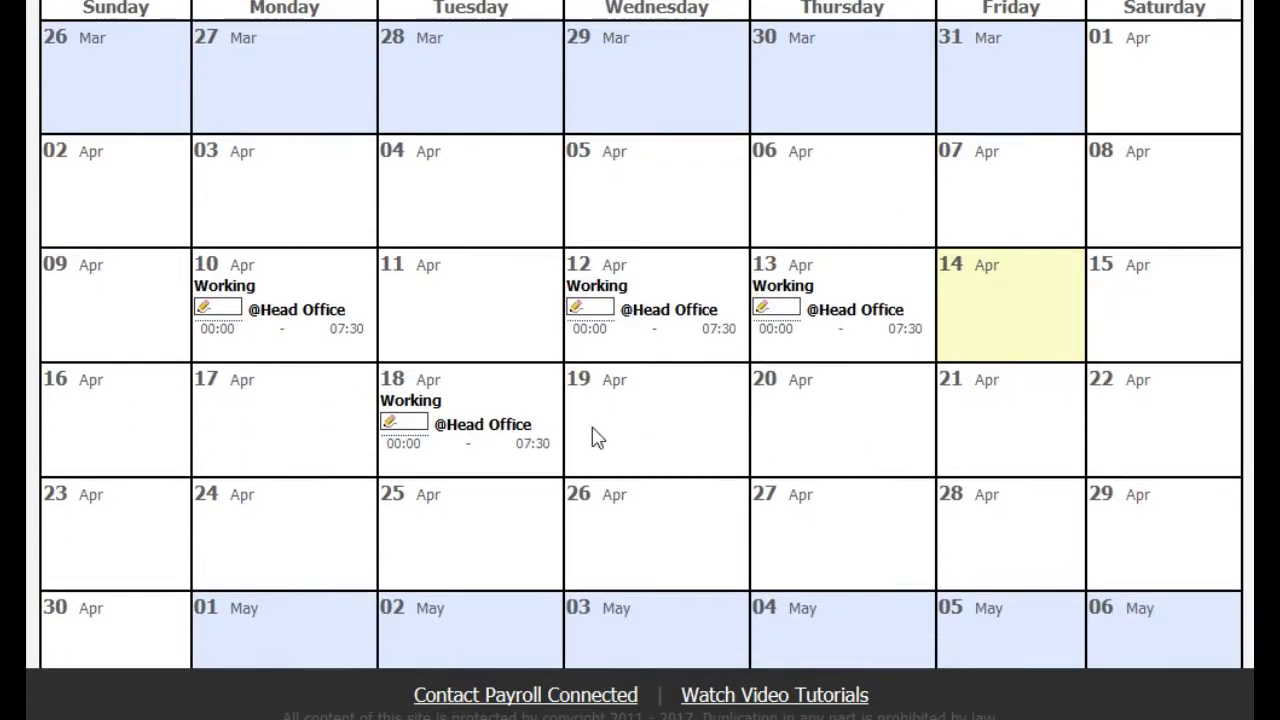
mouse_move(598, 315)
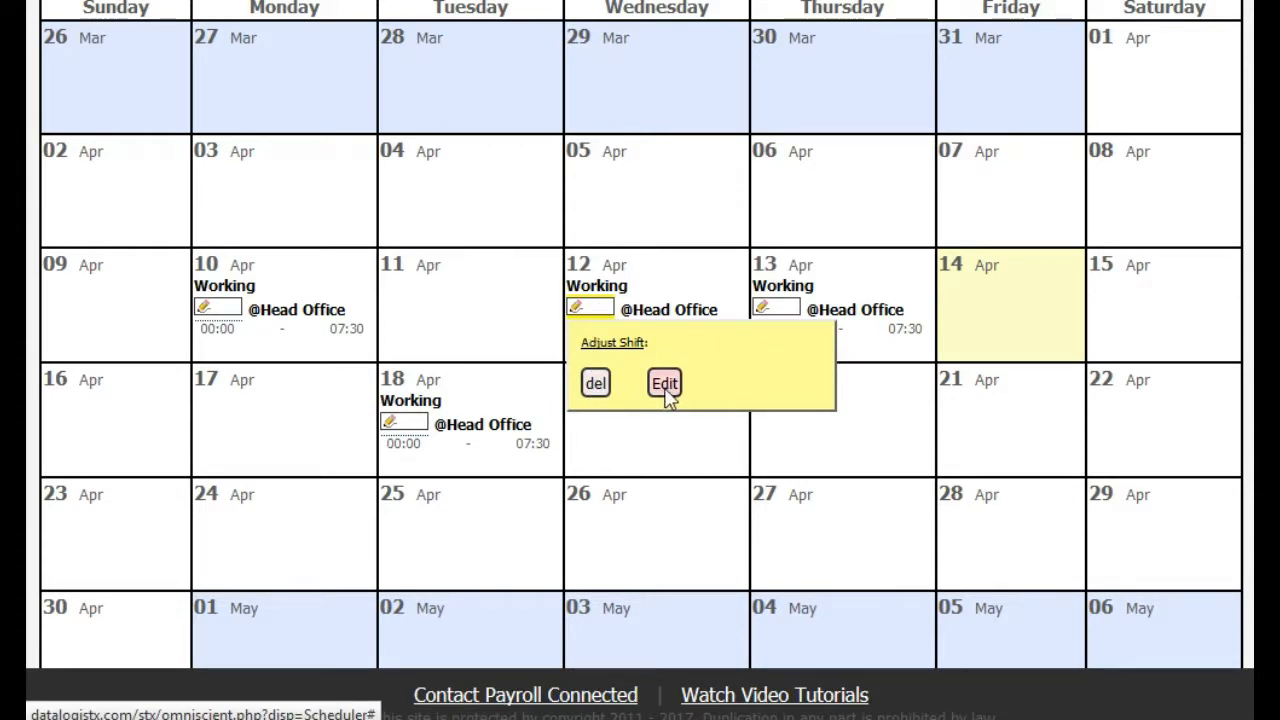
scroll(720, 265, up, 5)
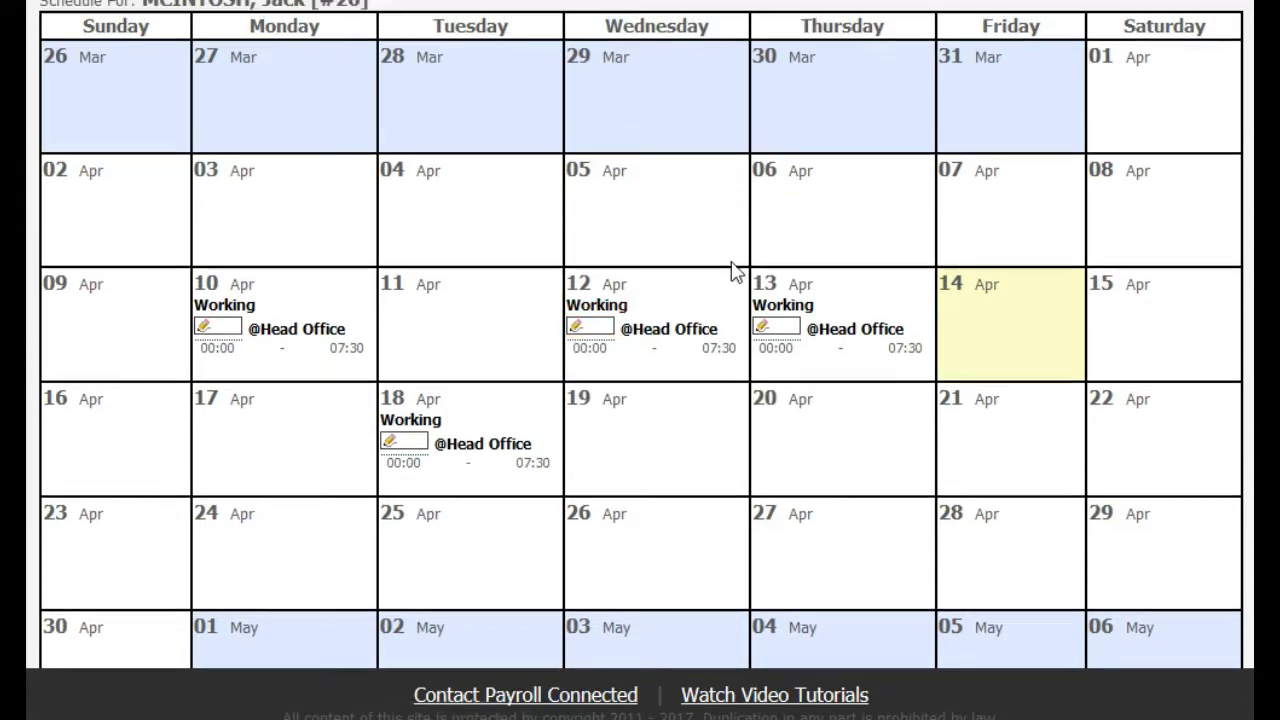
scroll(694, 400, down, 7)
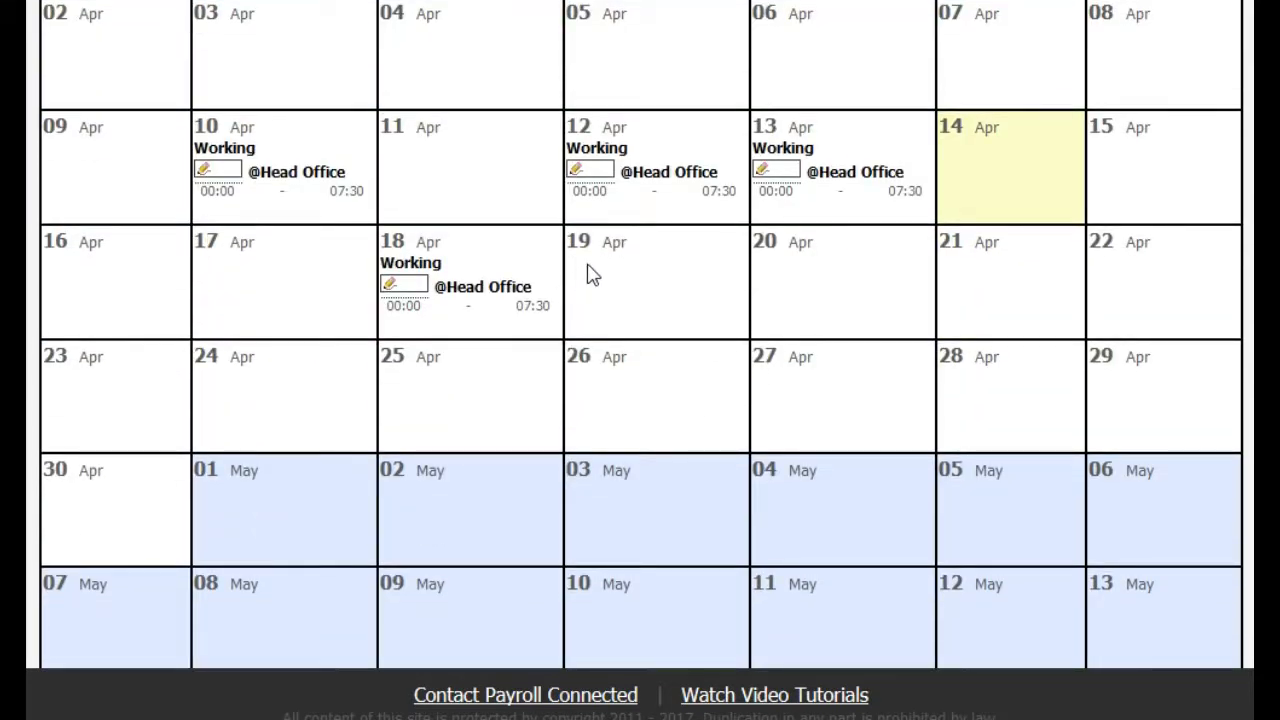
scroll(665, 282, up, 1)
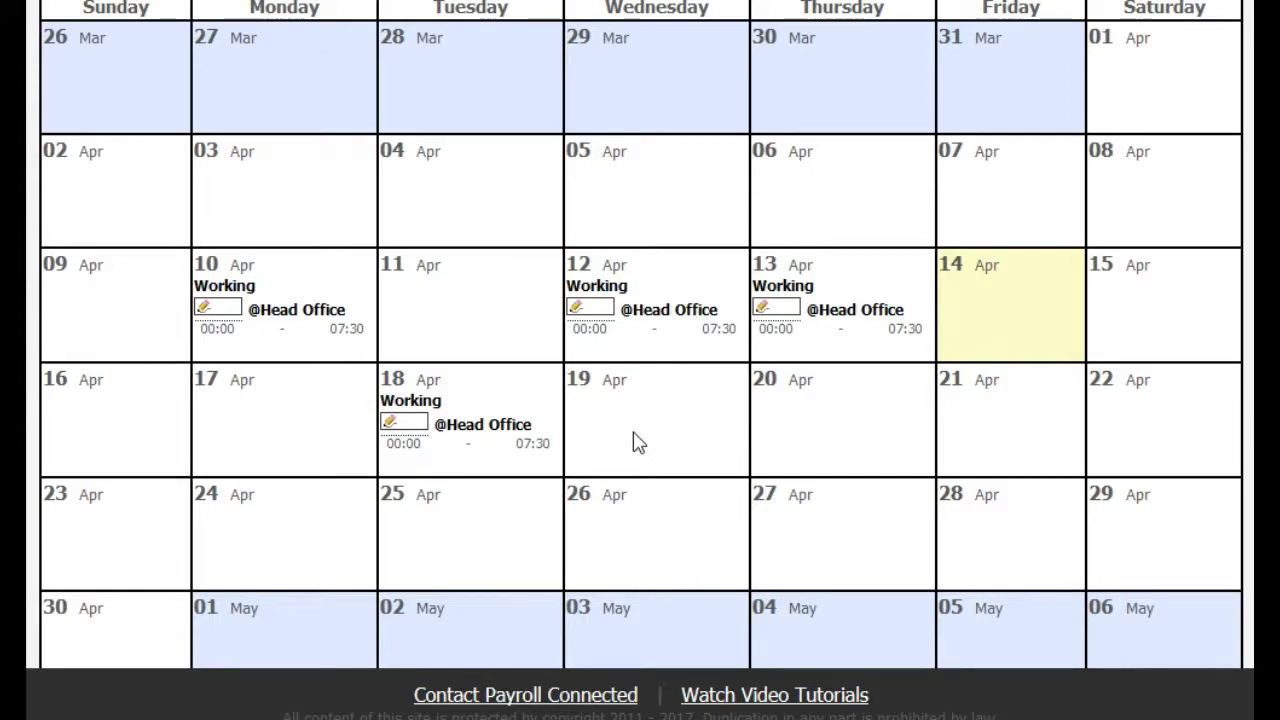
Jump the scheduling form to Apr 11 using its date in the day grid
scroll(840, 459, up, 15)
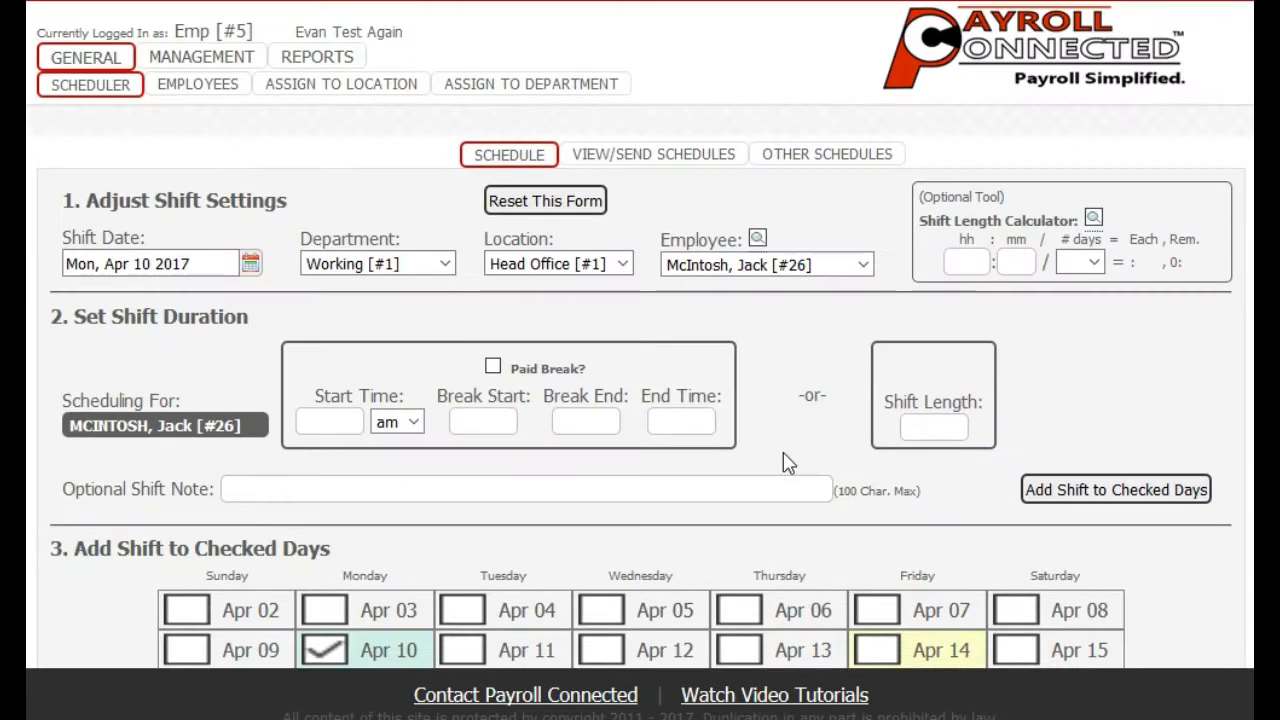
scroll(780, 457, down, 5)
scroll(420, 268, up, 5)
scroll(430, 270, down, 5)
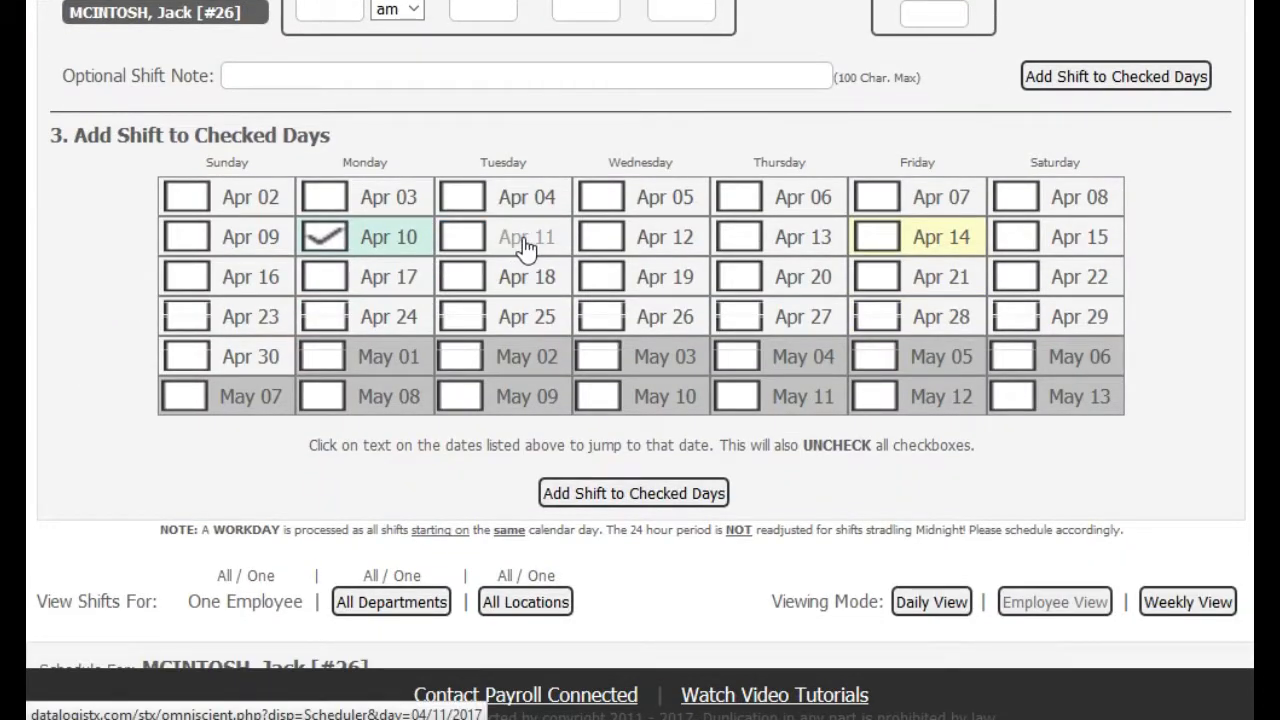
click(523, 246)
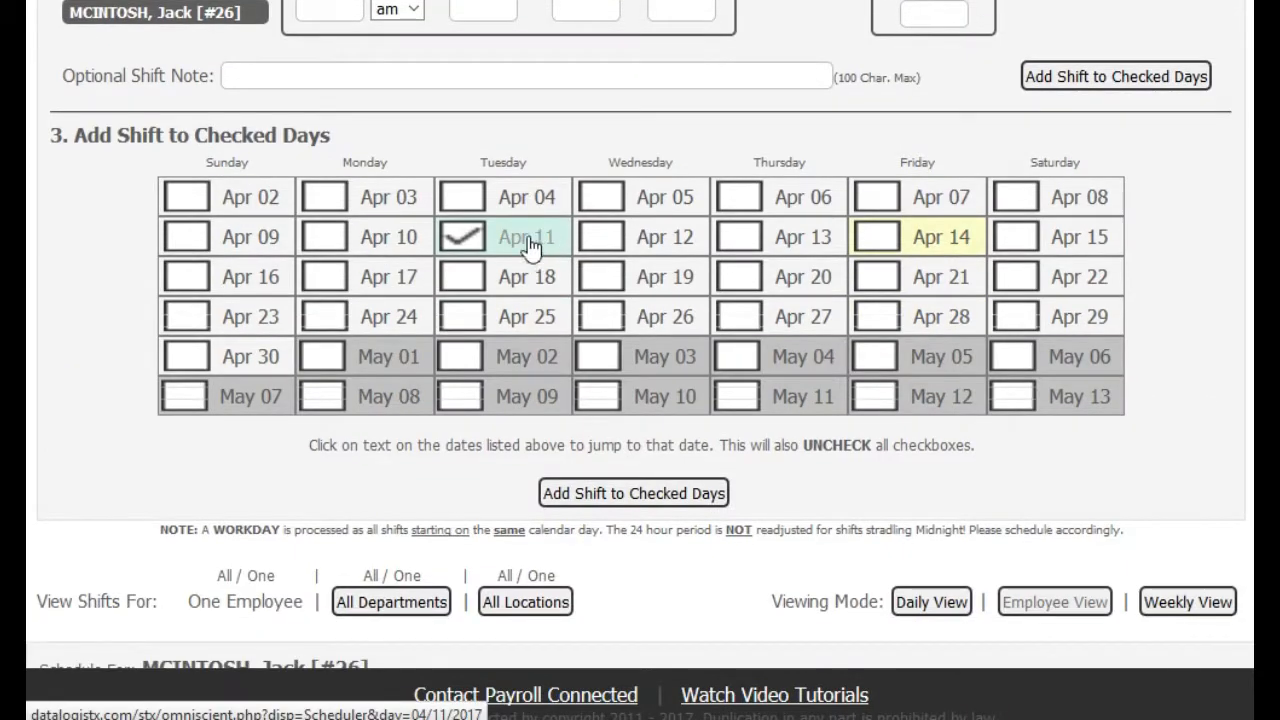
Add a shift with length 7 to Apr 11, Apr 17, Apr 19, Apr 20 and Apr 21 and check the calendar
scroll(572, 279, up, 2)
scroll(572, 279, up, 1)
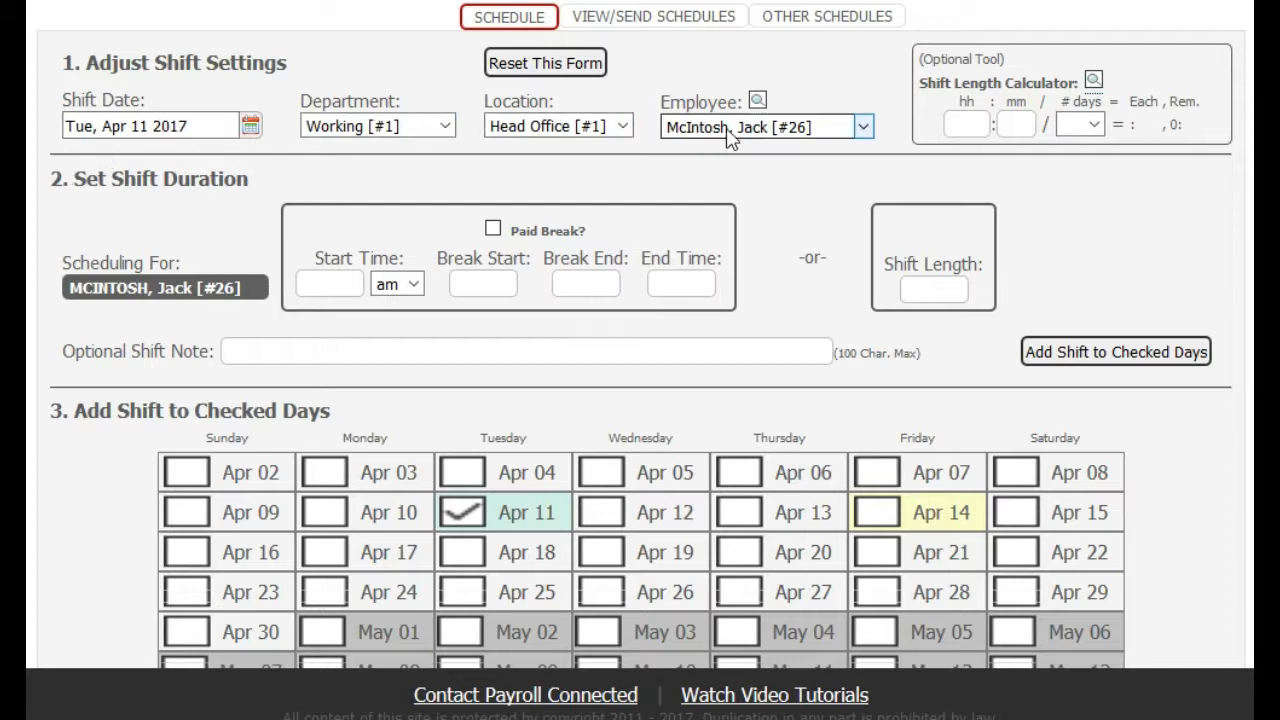
click(932, 289)
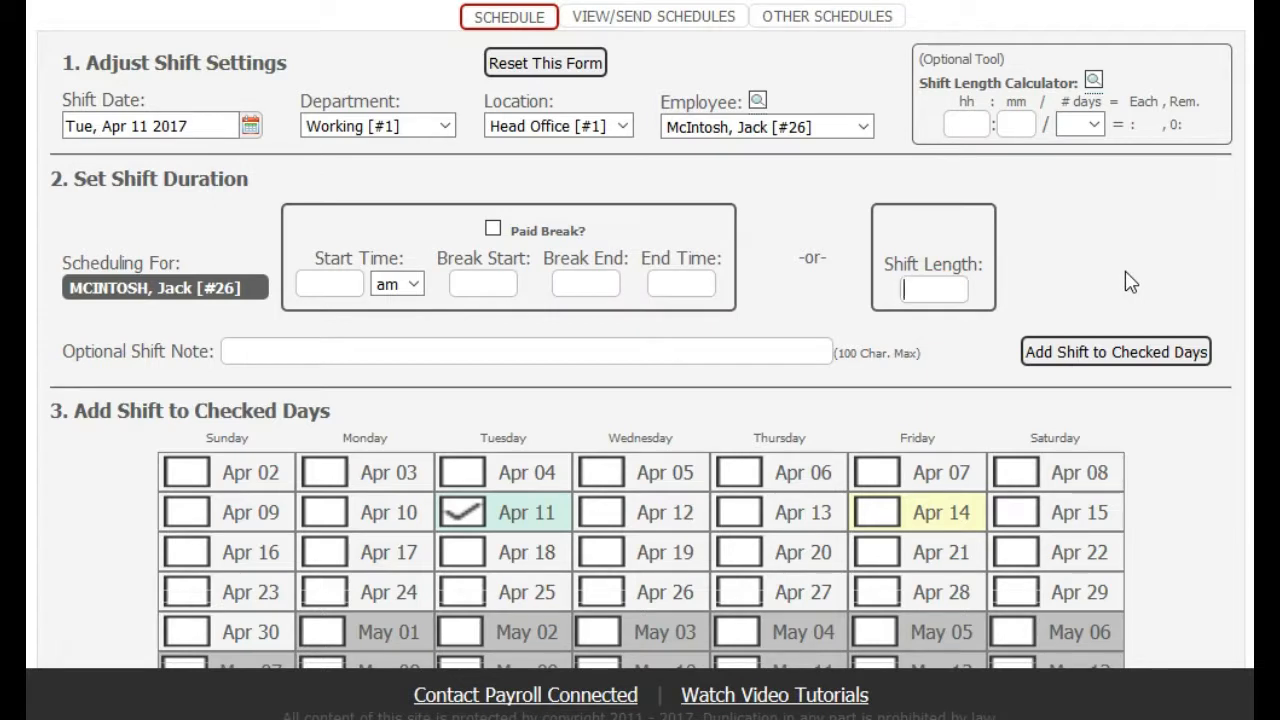
text(7)
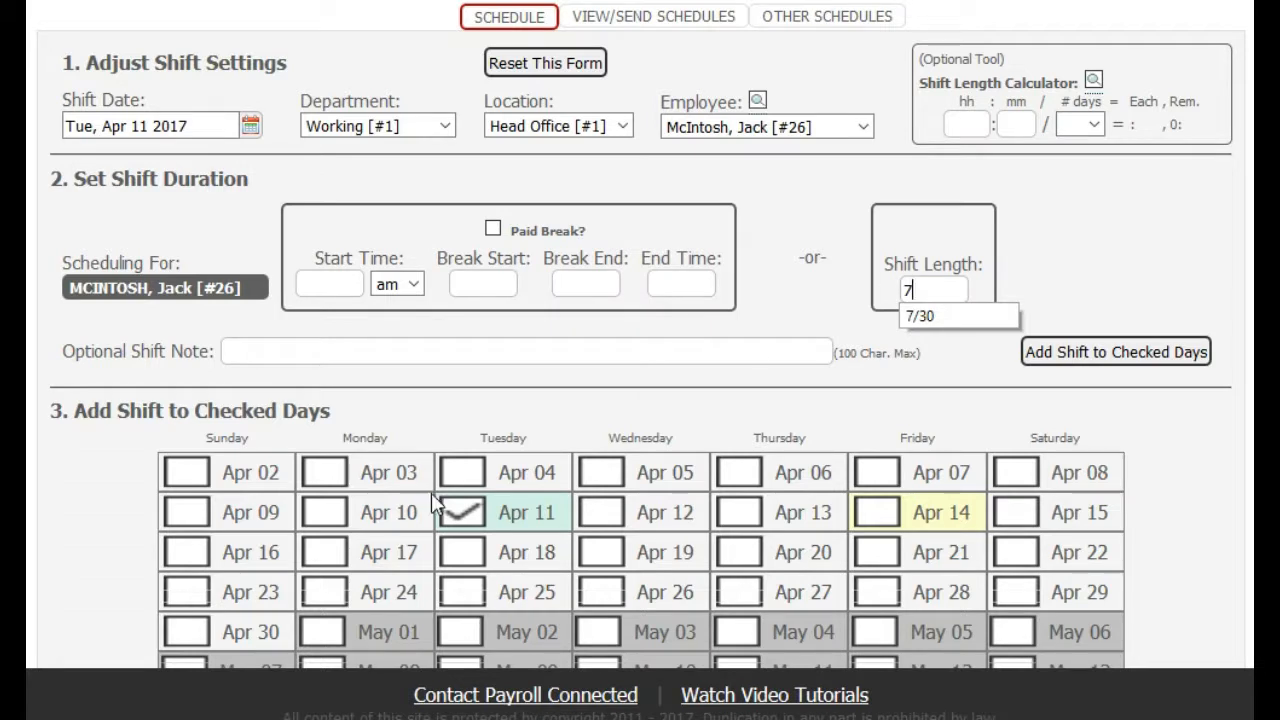
click(325, 553)
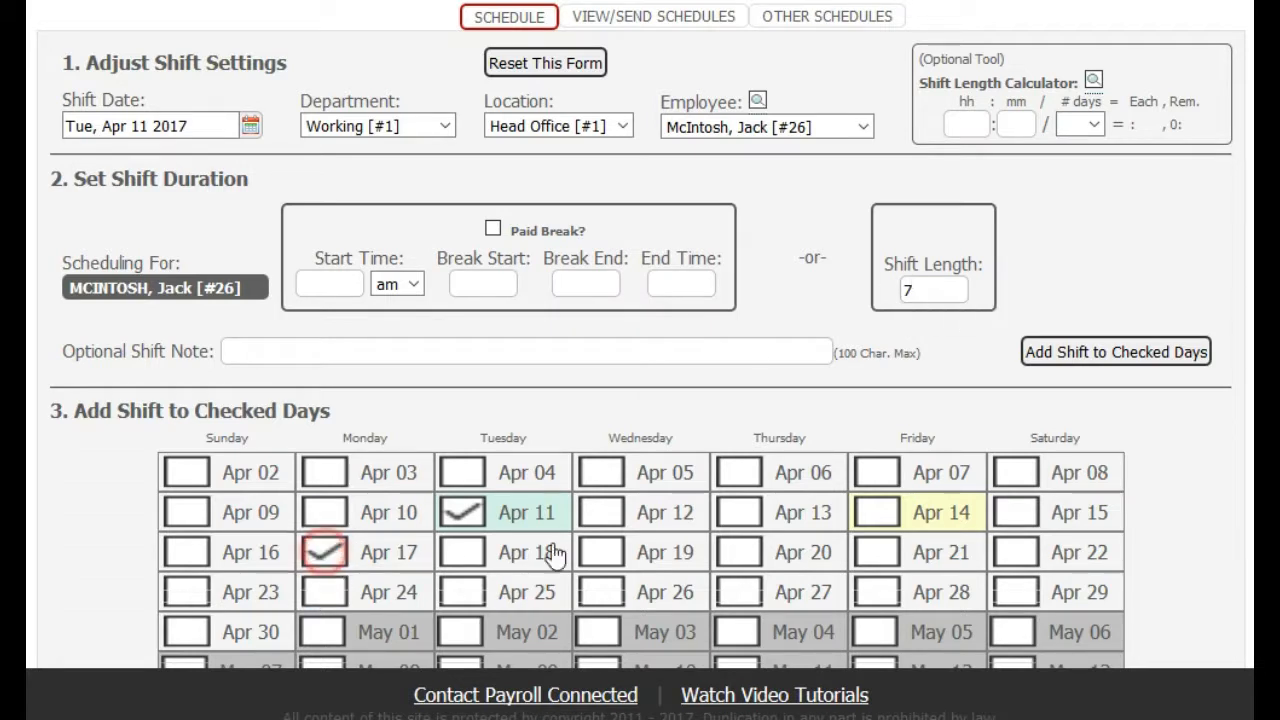
click(603, 560)
click(742, 556)
click(885, 556)
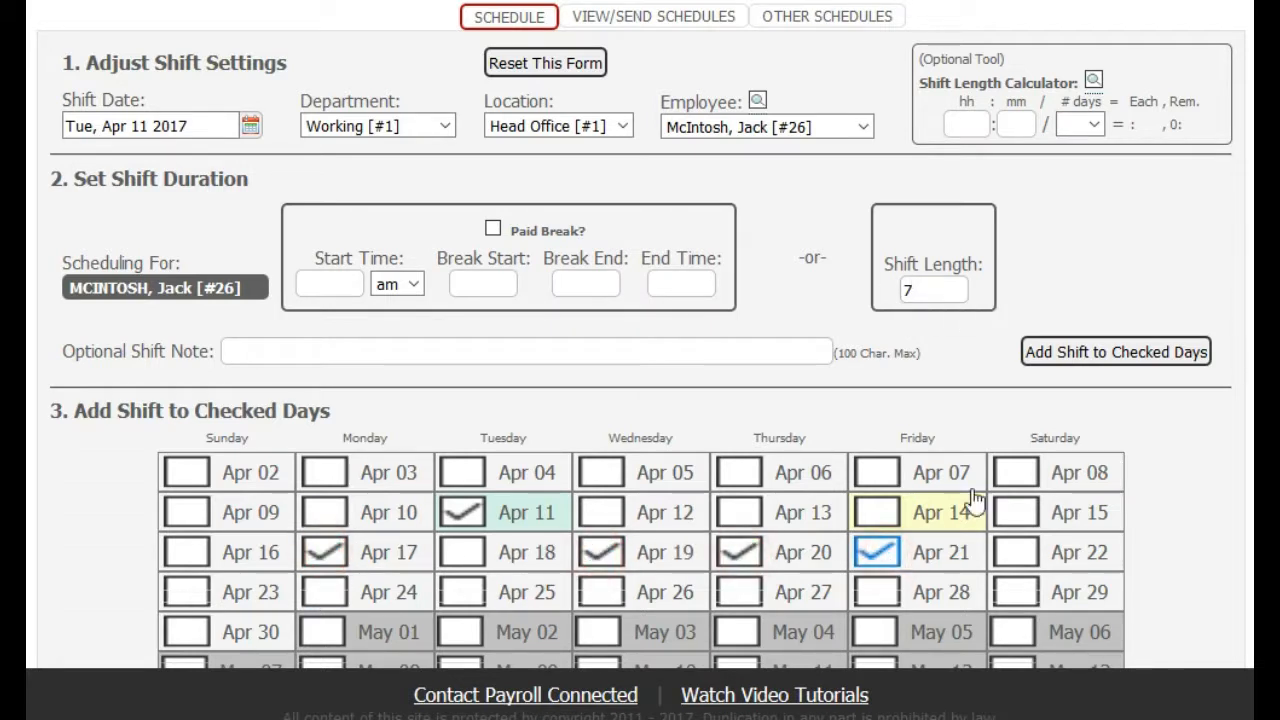
click(1113, 352)
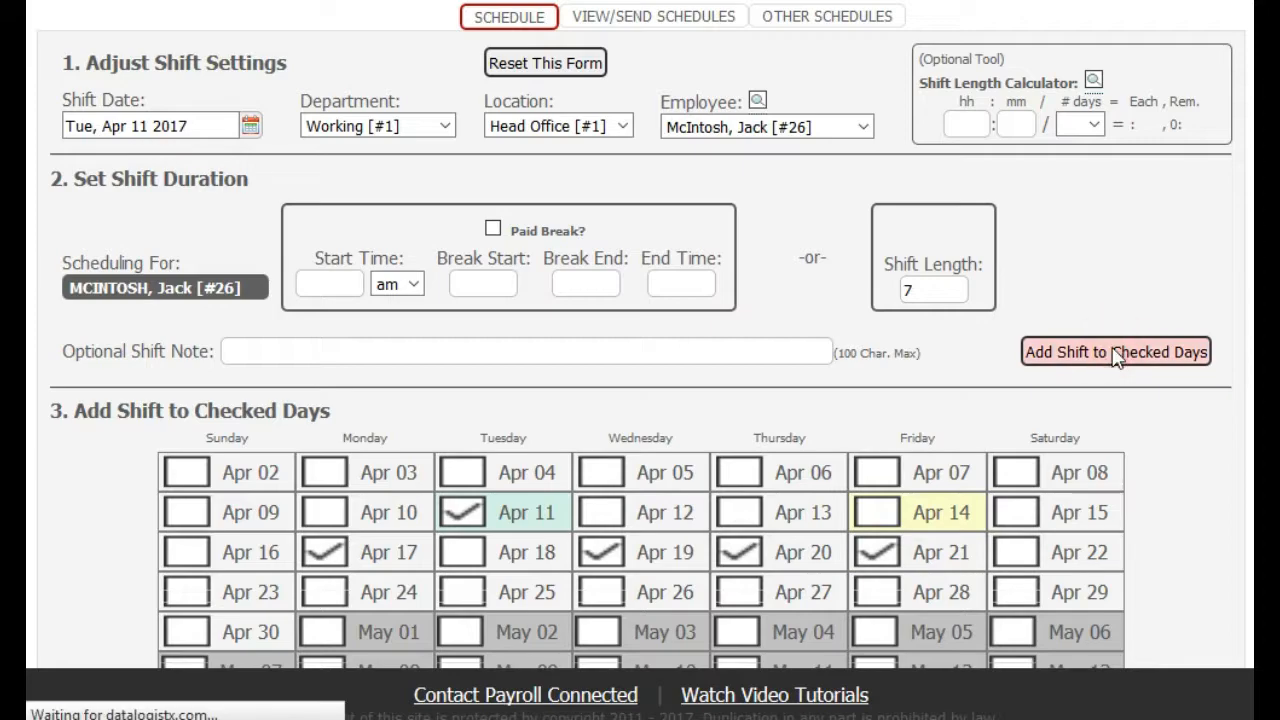
scroll(989, 362, down, 4)
scroll(987, 362, down, 8)
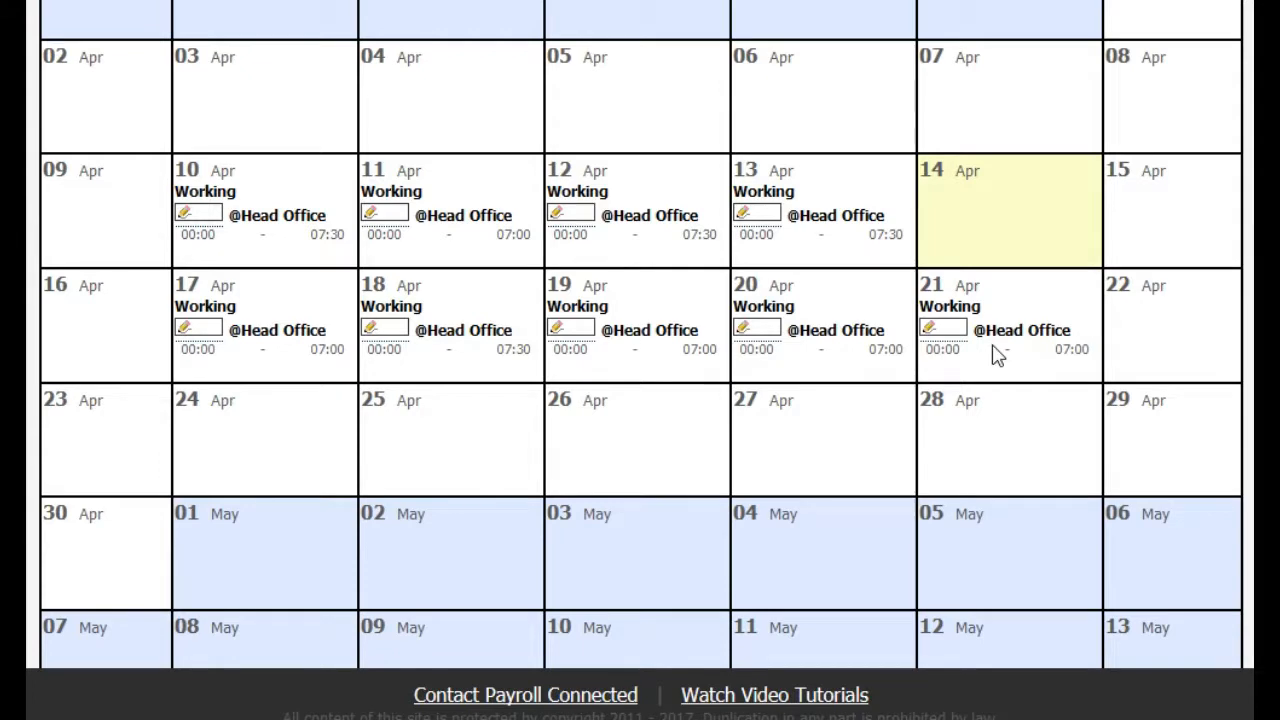
scroll(857, 390, up, 5)
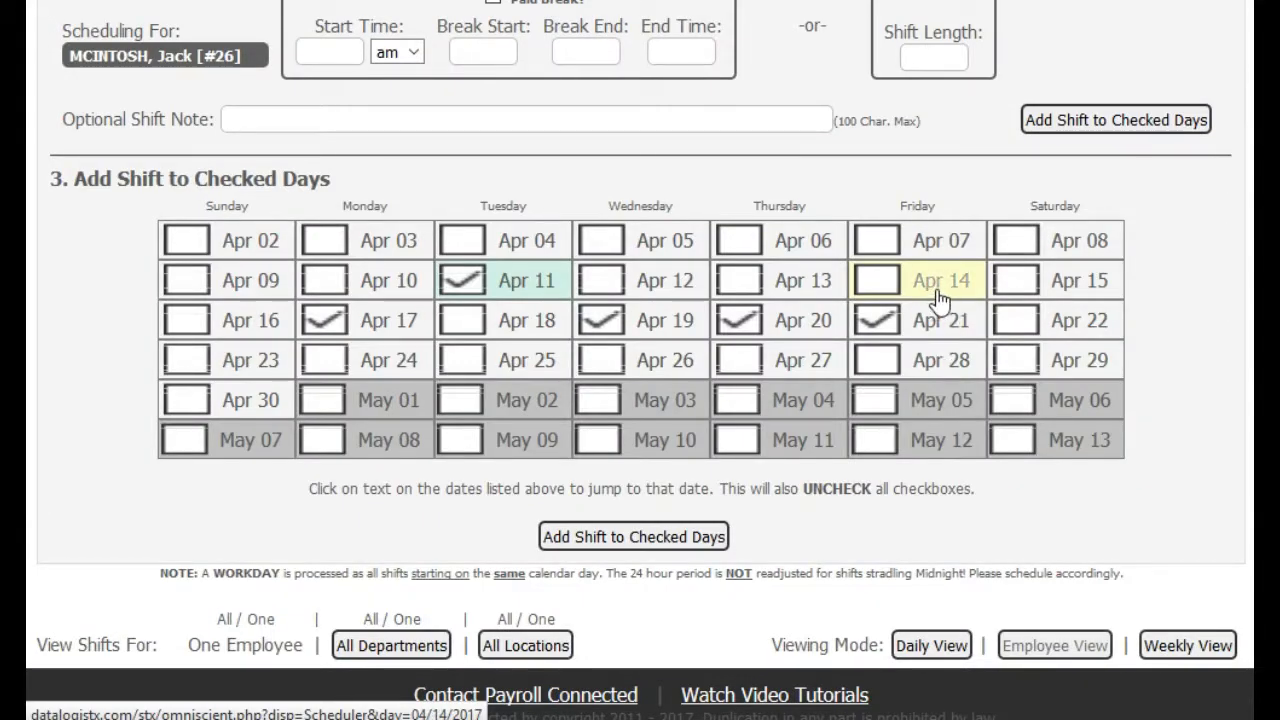
scroll(1020, 330, down, 5)
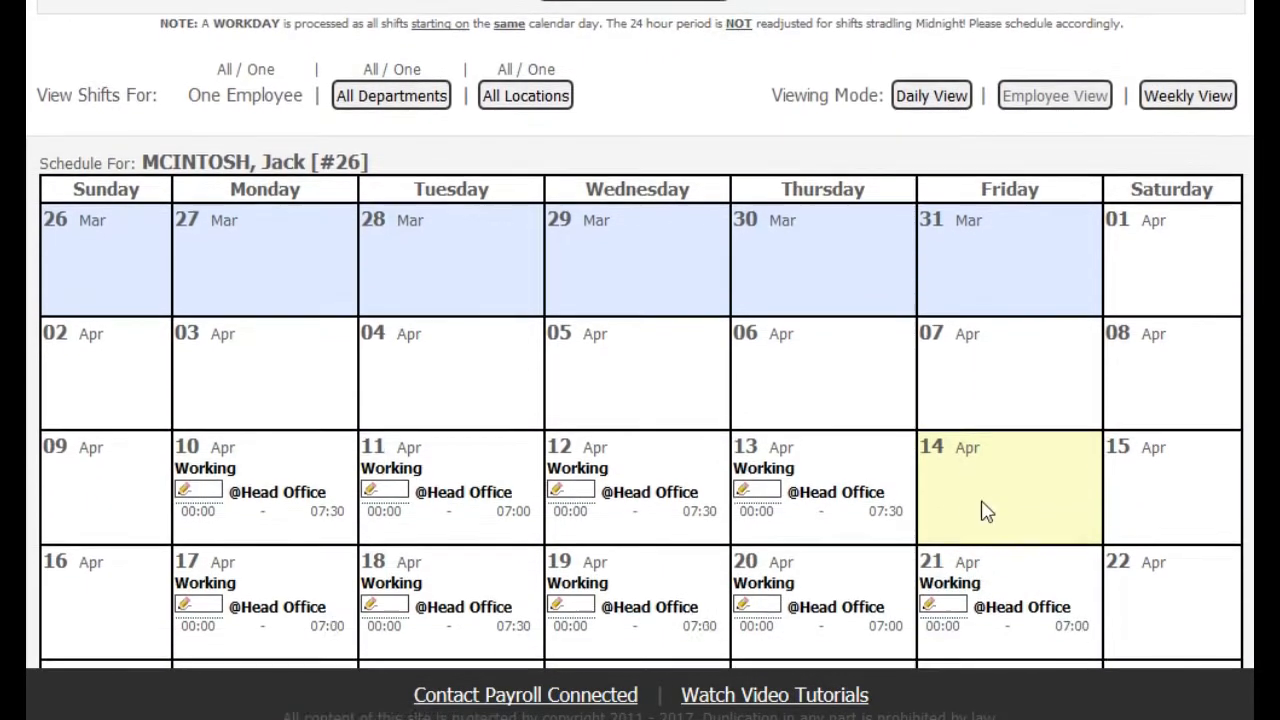
Leave the employee's schedule and open the Payroll Prepare page
scroll(980, 495, up, 5)
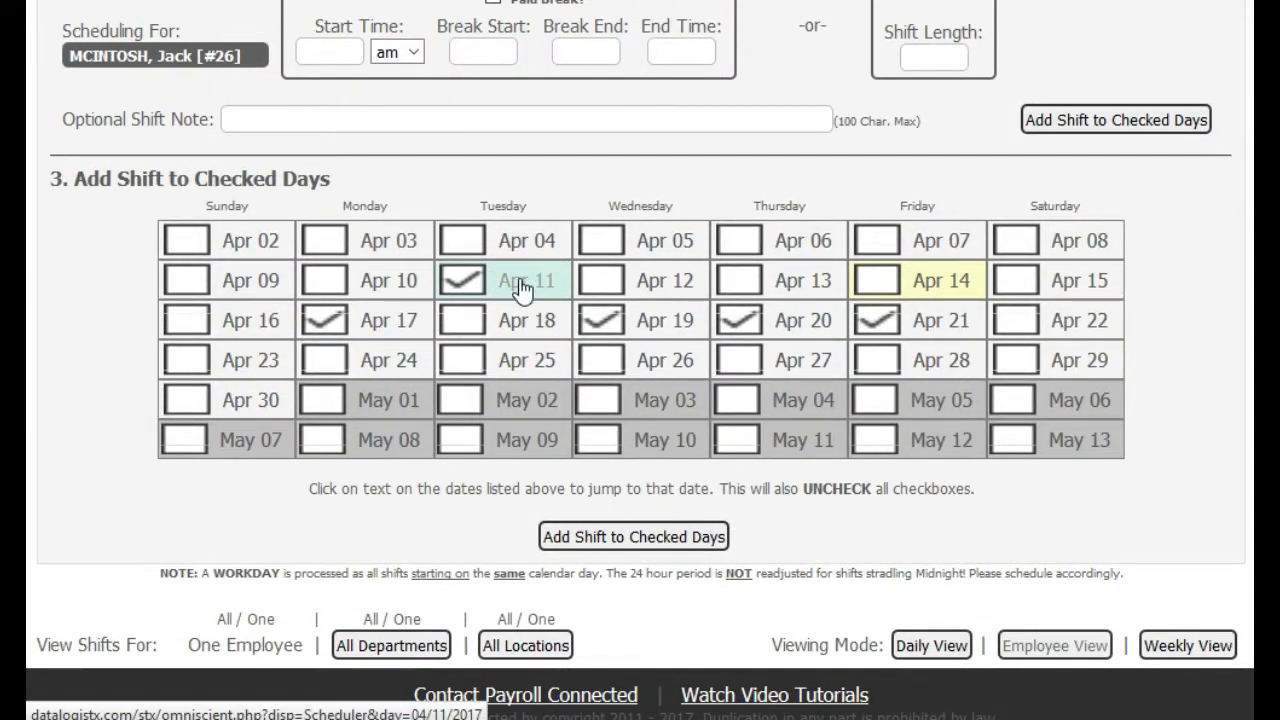
scroll(514, 283, up, 3)
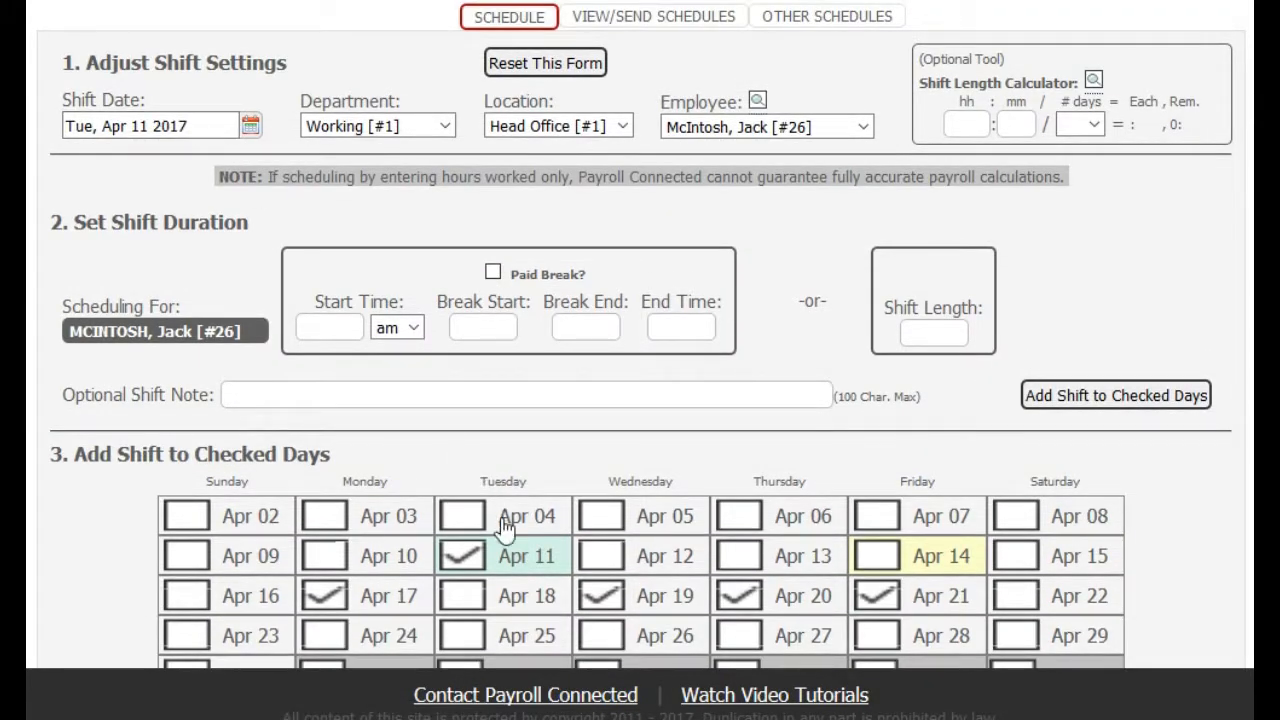
scroll(712, 518, down, 4)
scroll(712, 518, up, 1)
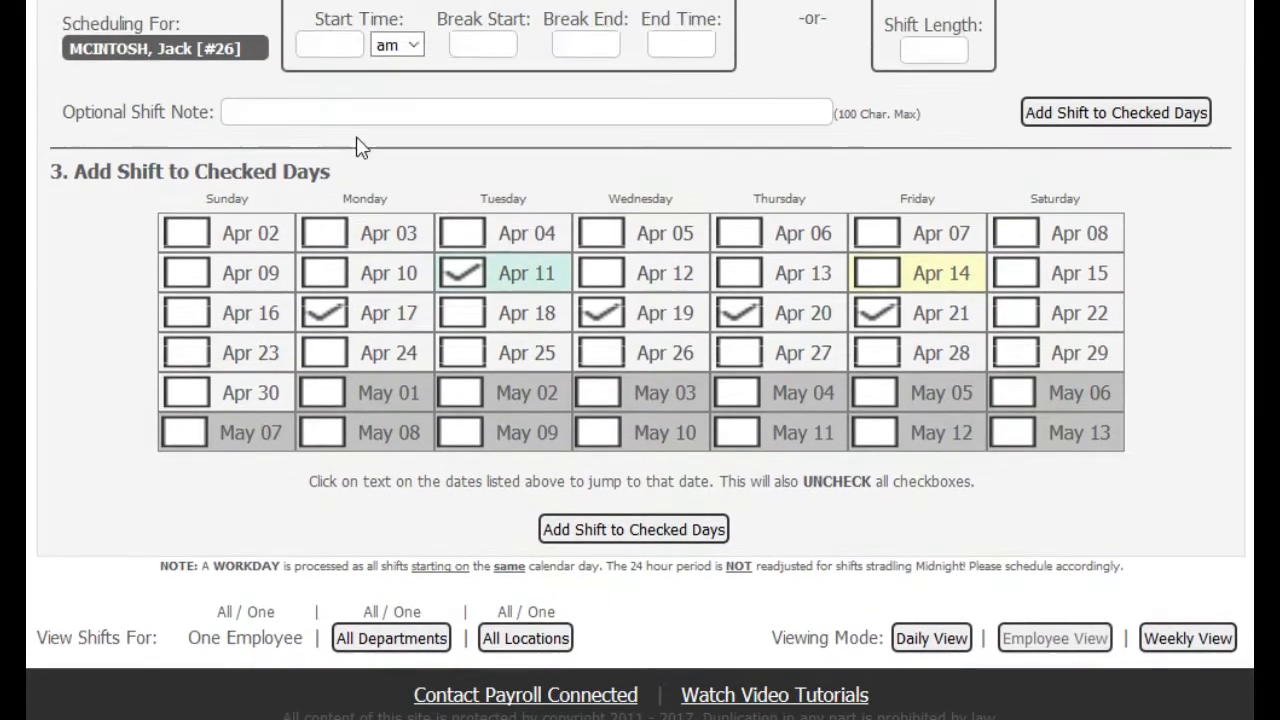
scroll(833, 487, up, 4)
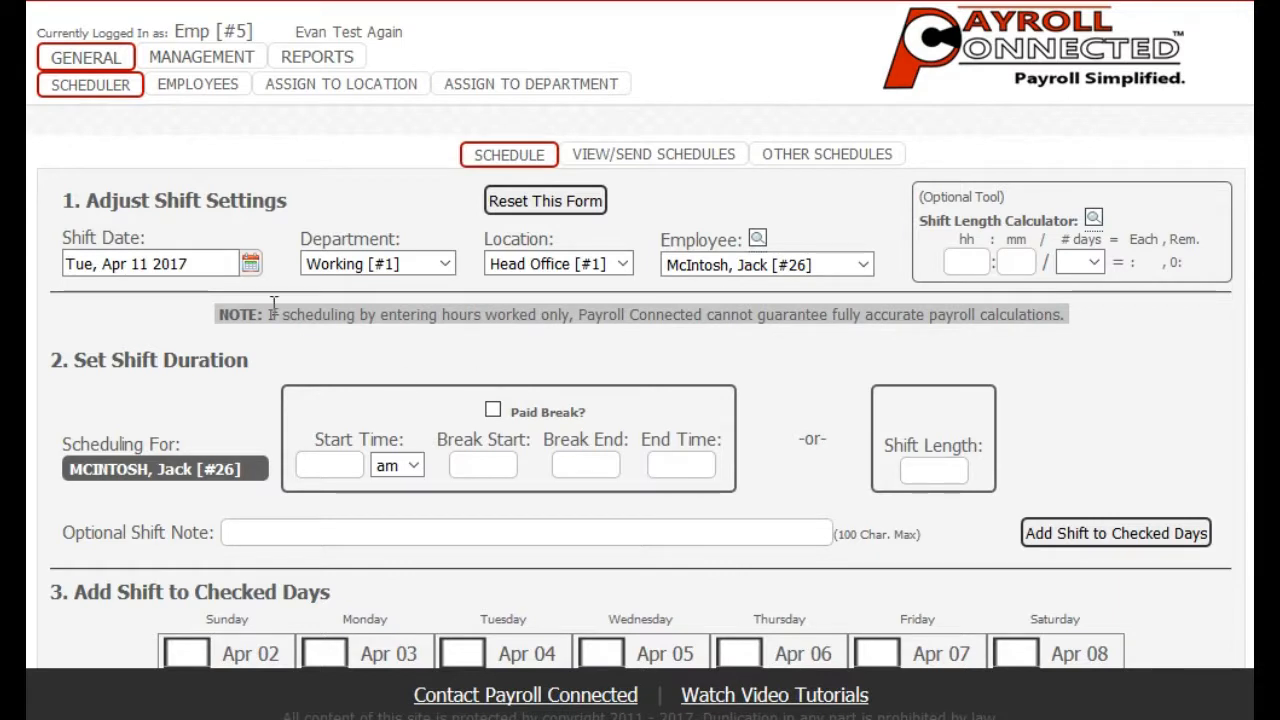
click(183, 62)
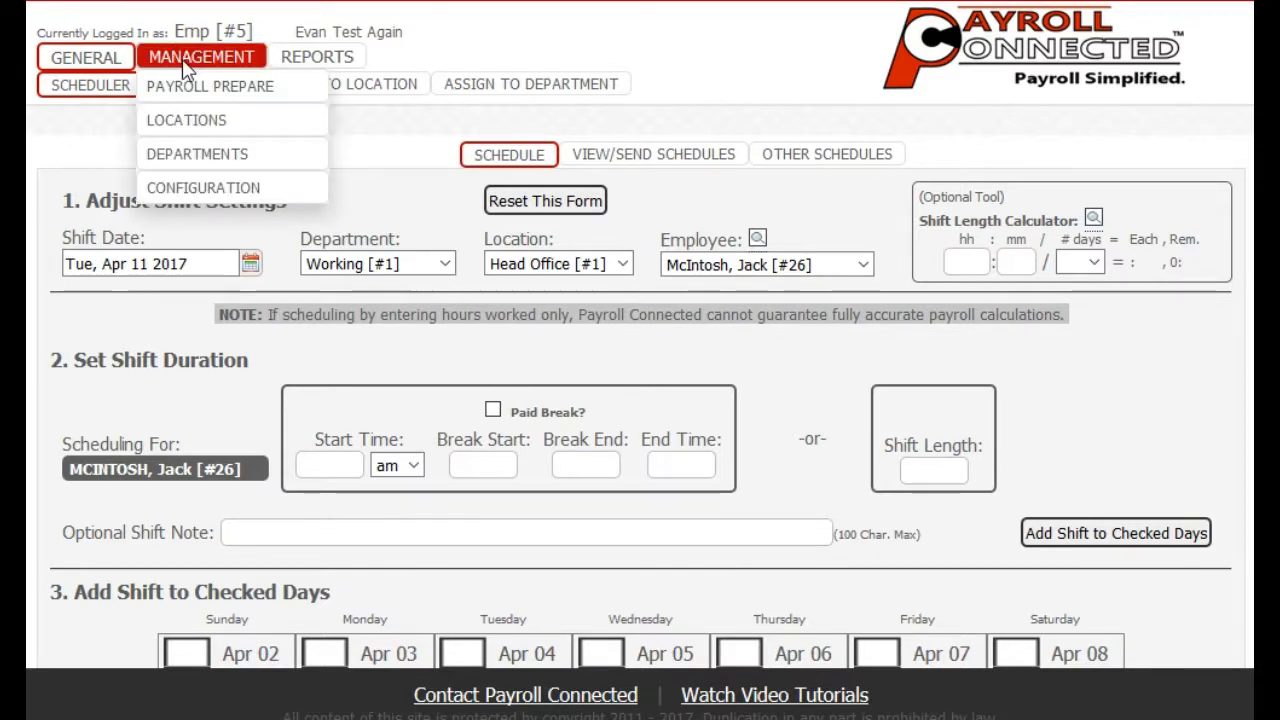
click(192, 88)
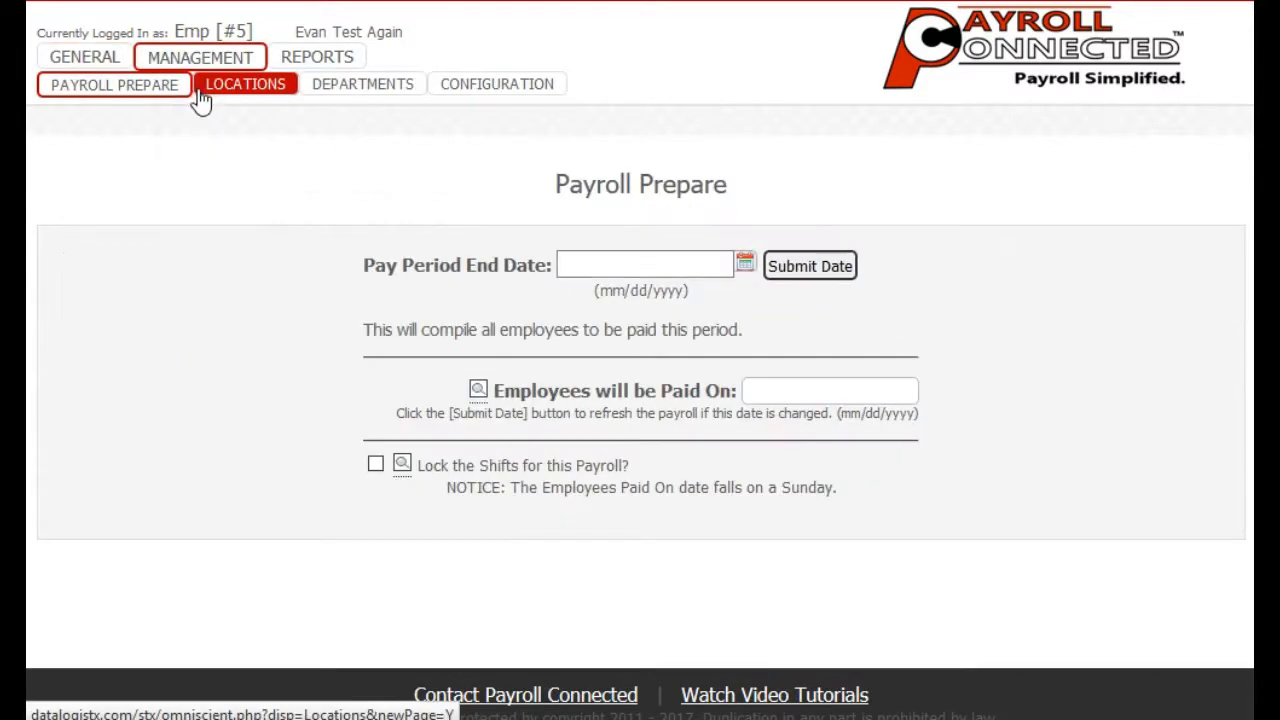
Compile the payroll for the pay period ending Apr 22 2017, with employees paid on Apr 24 2017
click(686, 264)
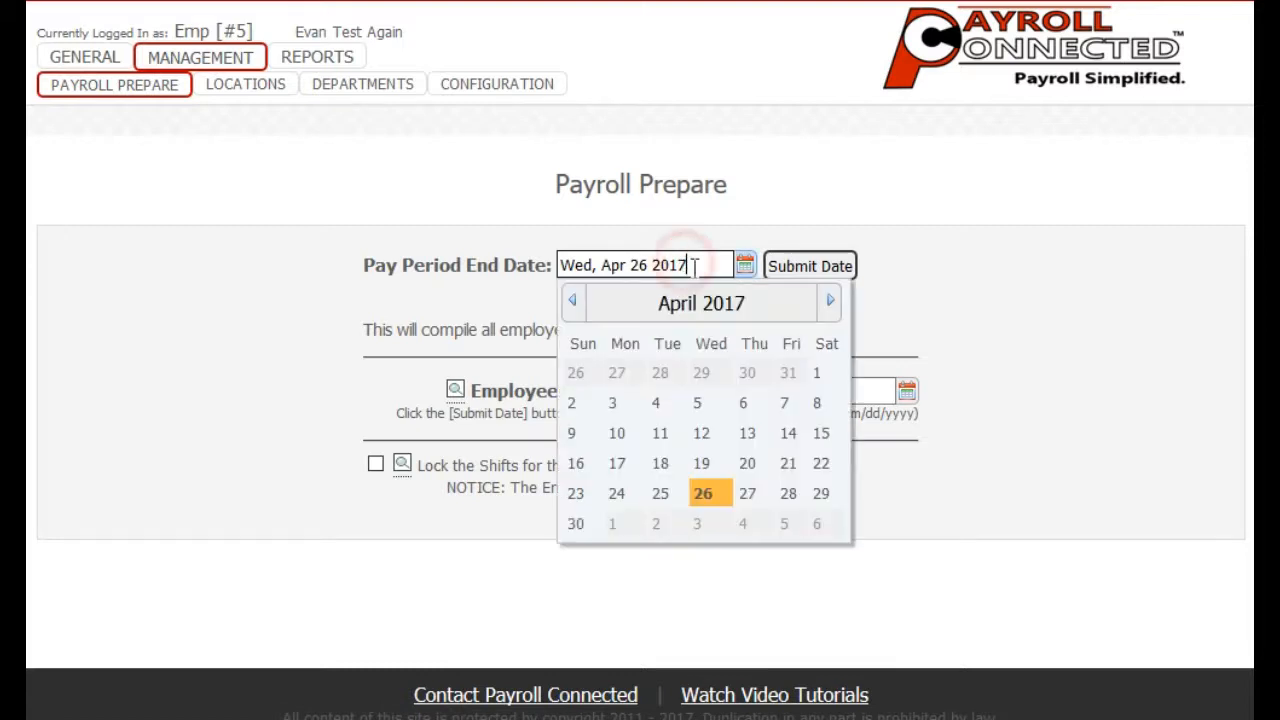
click(821, 464)
click(806, 396)
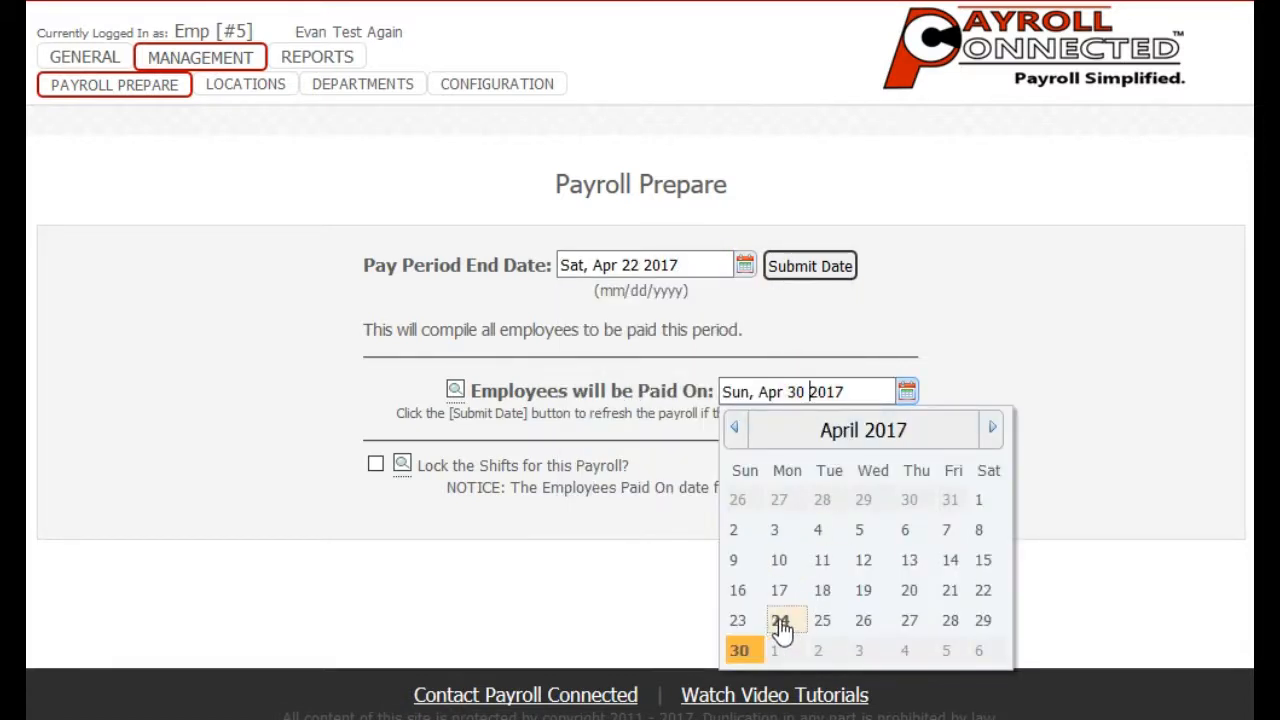
click(789, 628)
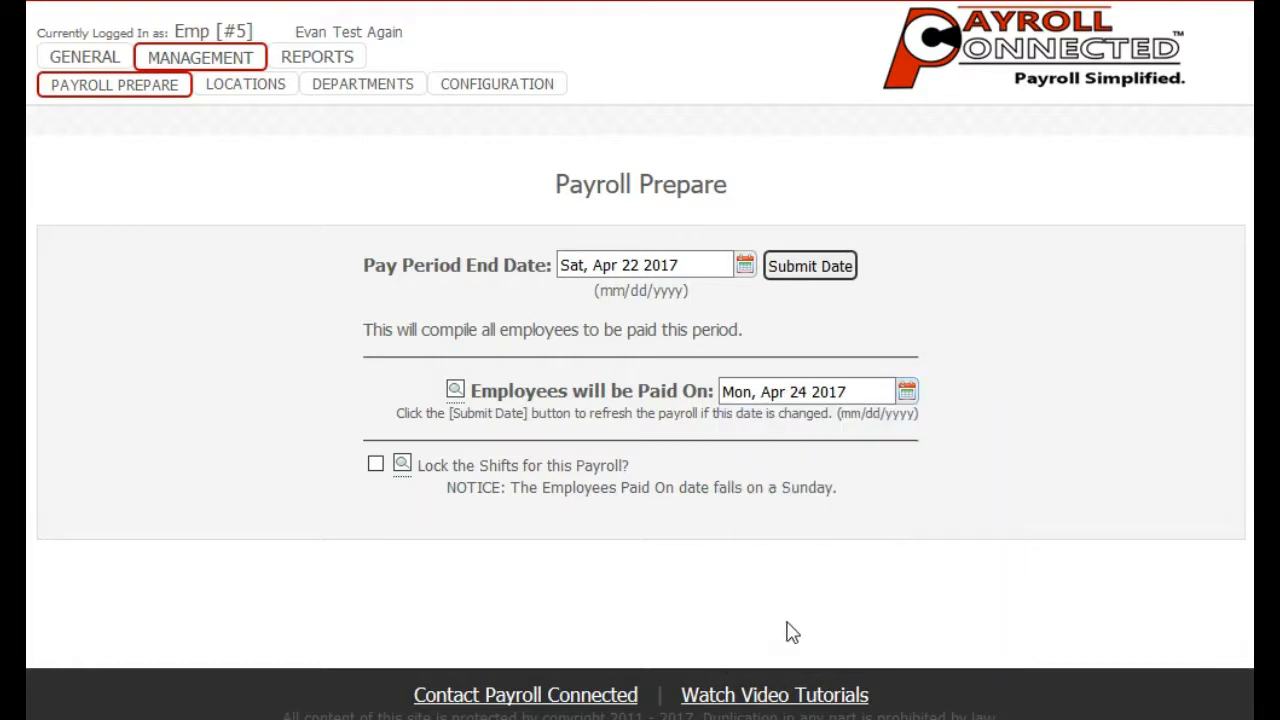
click(812, 267)
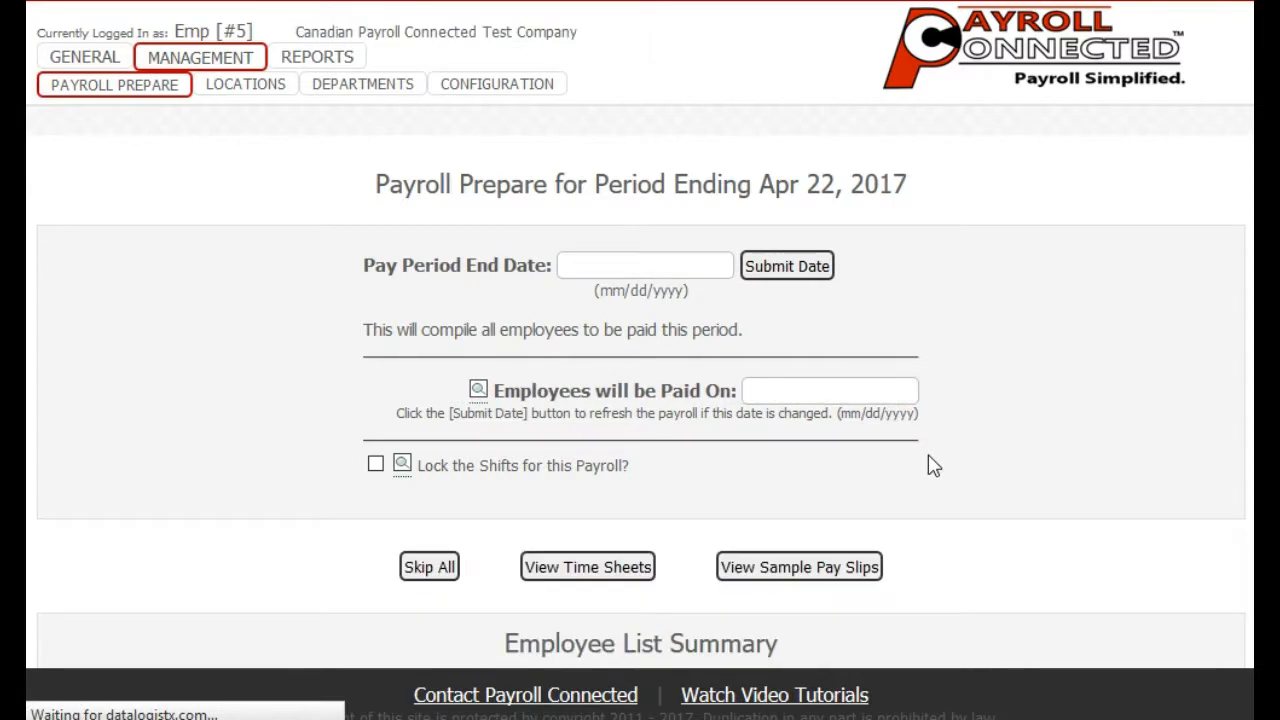
Check the employee list summary, view the time sheets for the prepared pay period, and return to Payroll Prepare
scroll(985, 534, down, 3)
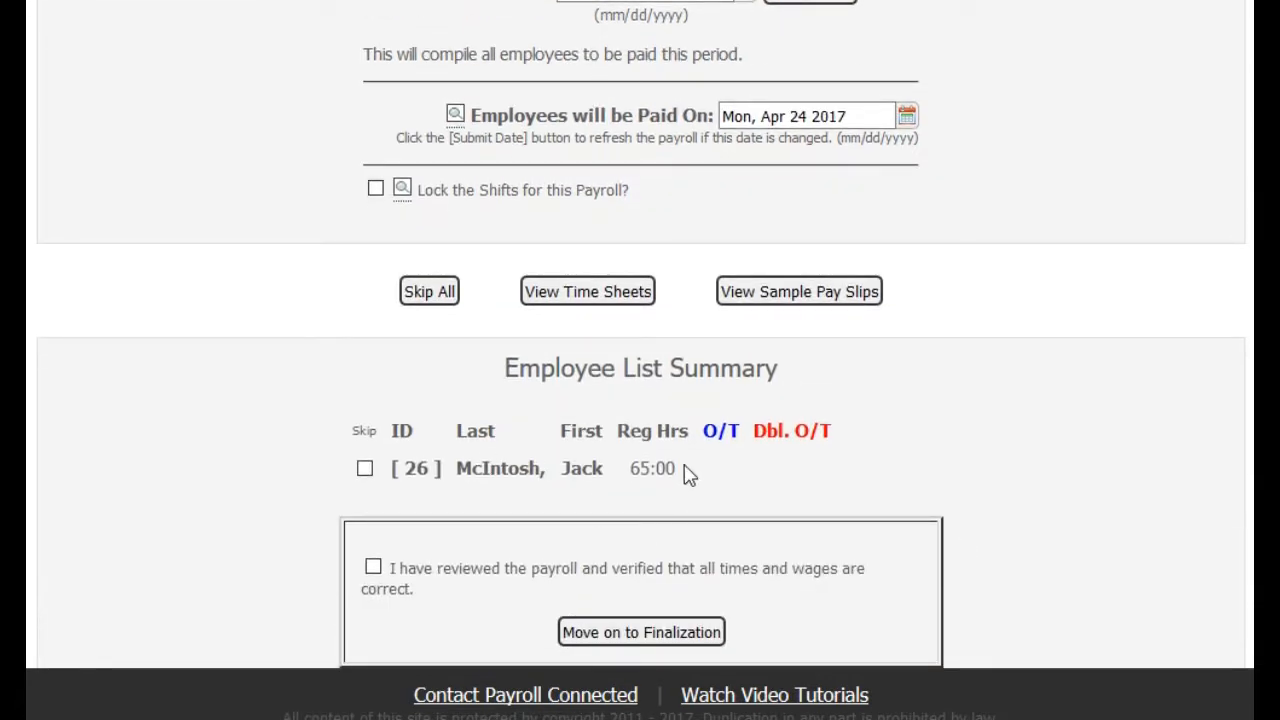
click(588, 291)
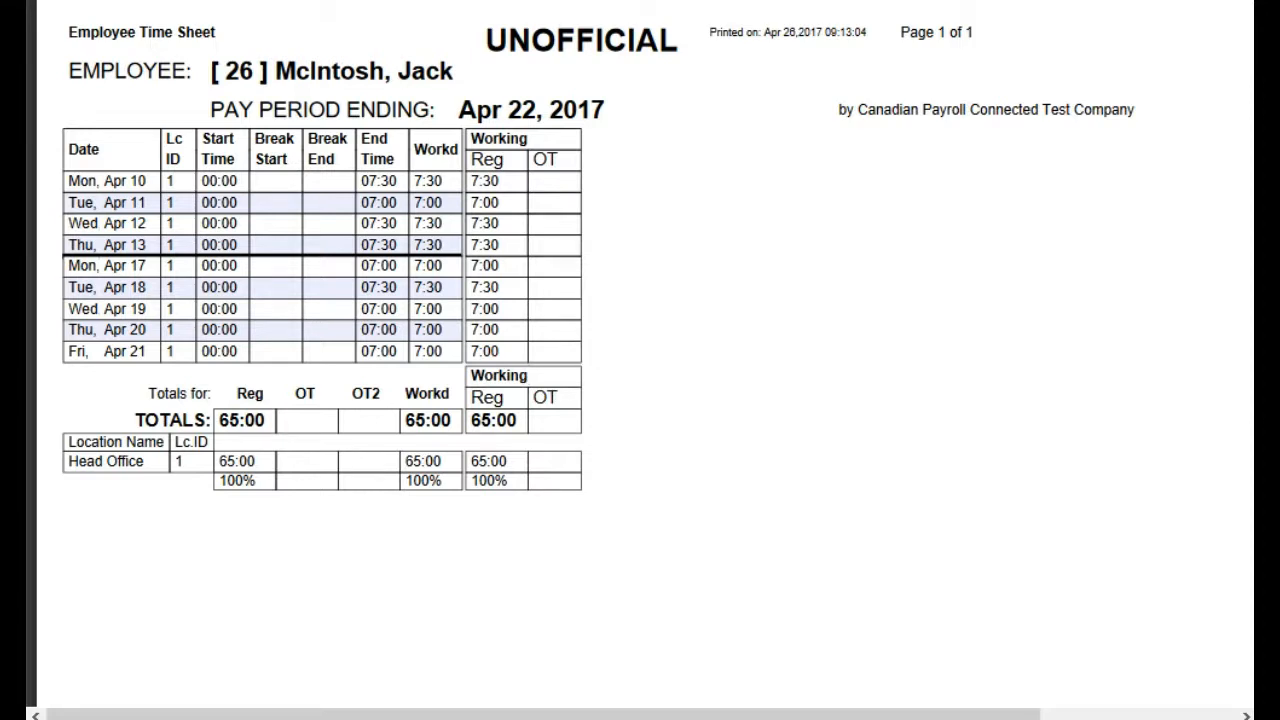
key(ctrl+w)
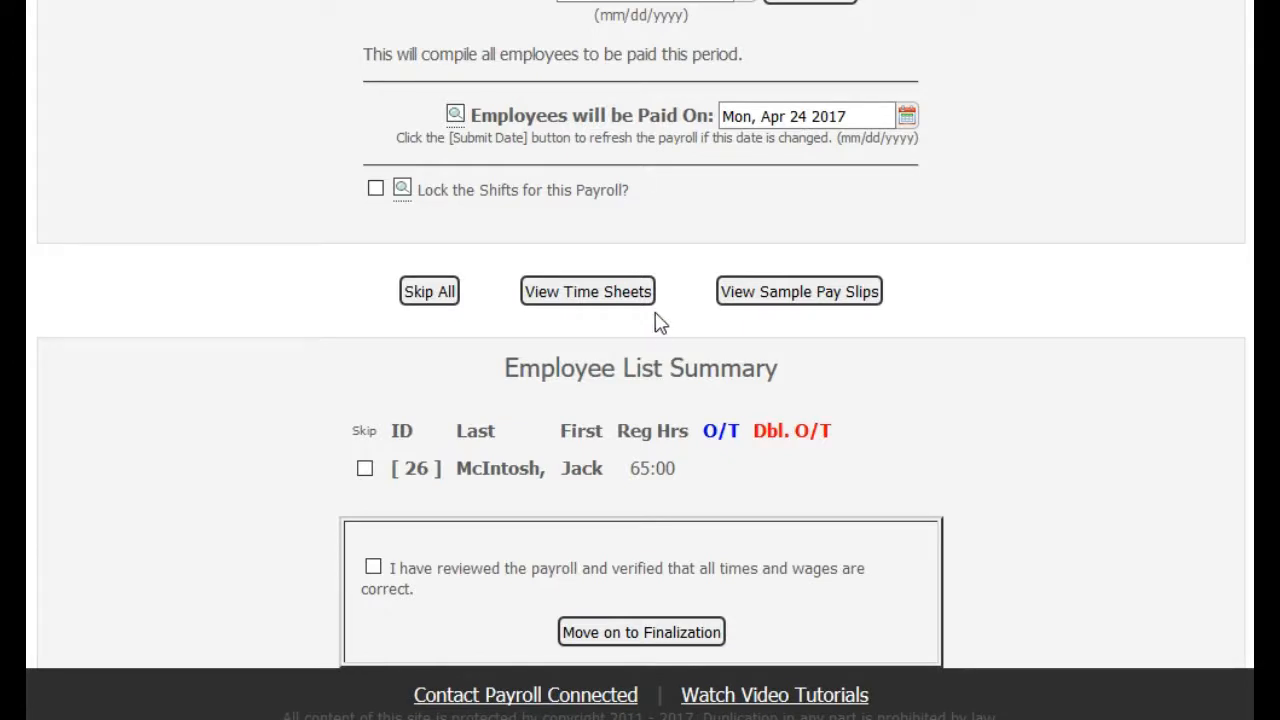
View the sample pay slips for the prepared payroll
click(808, 297)
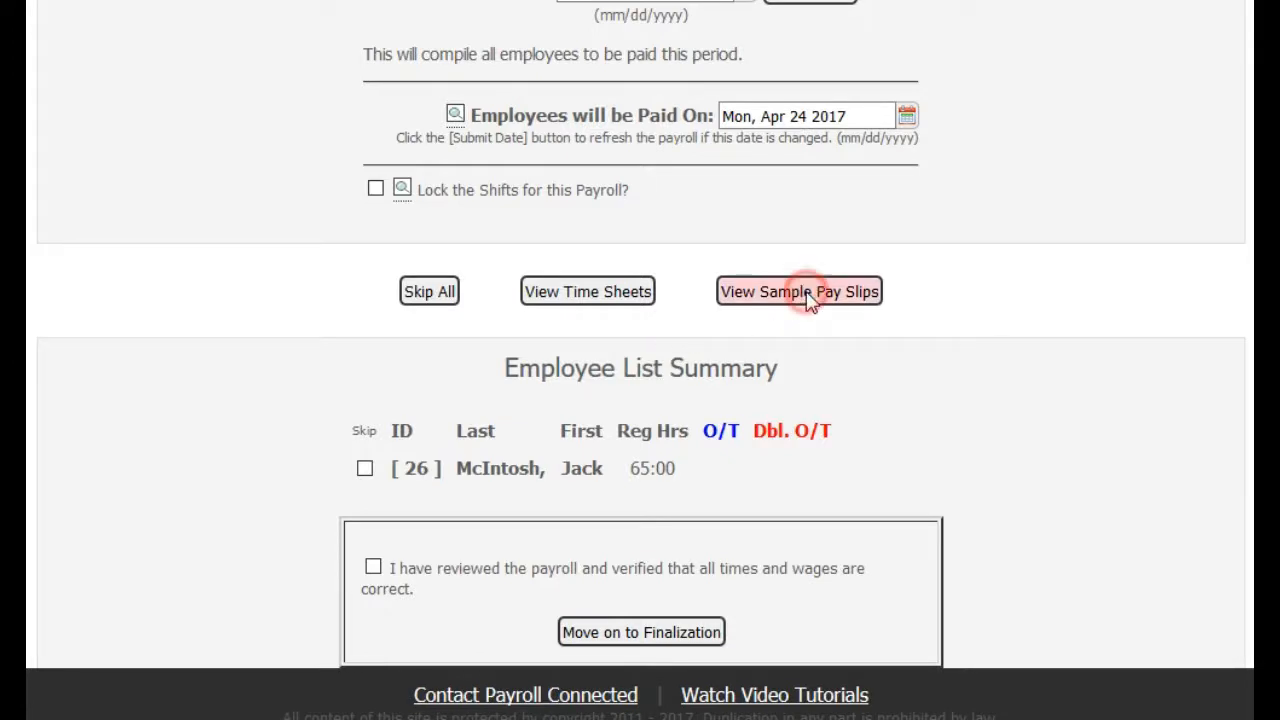